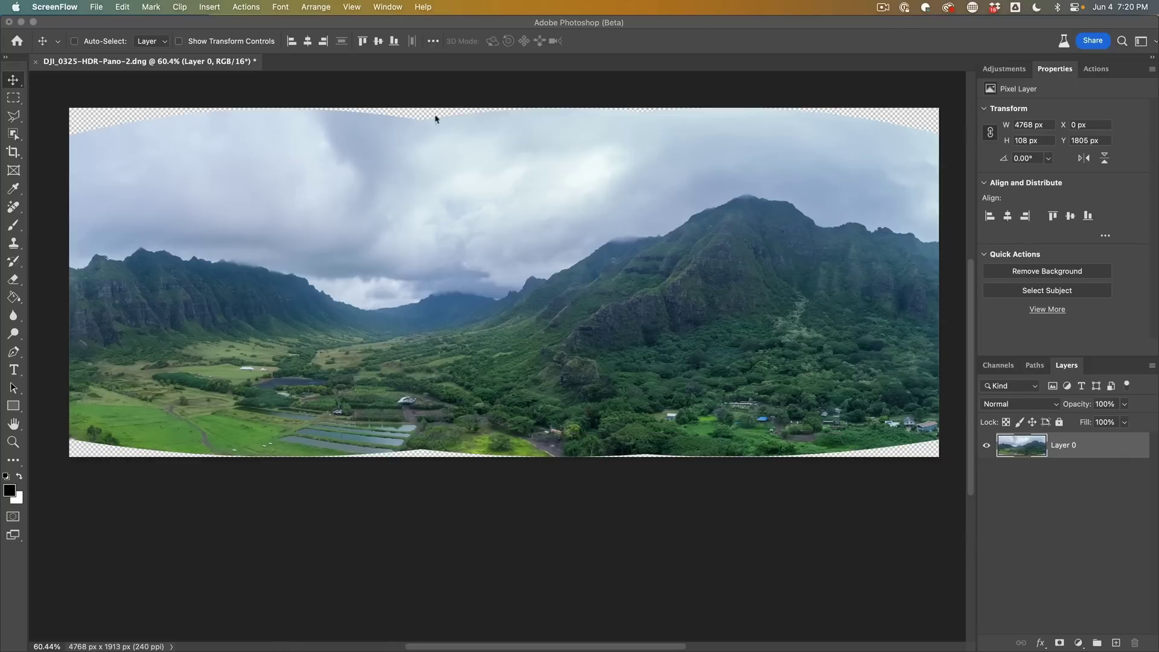
- Crop the canvas taller to 4768 × 2025 px, adding empty space below the panorama
click(328, 159)
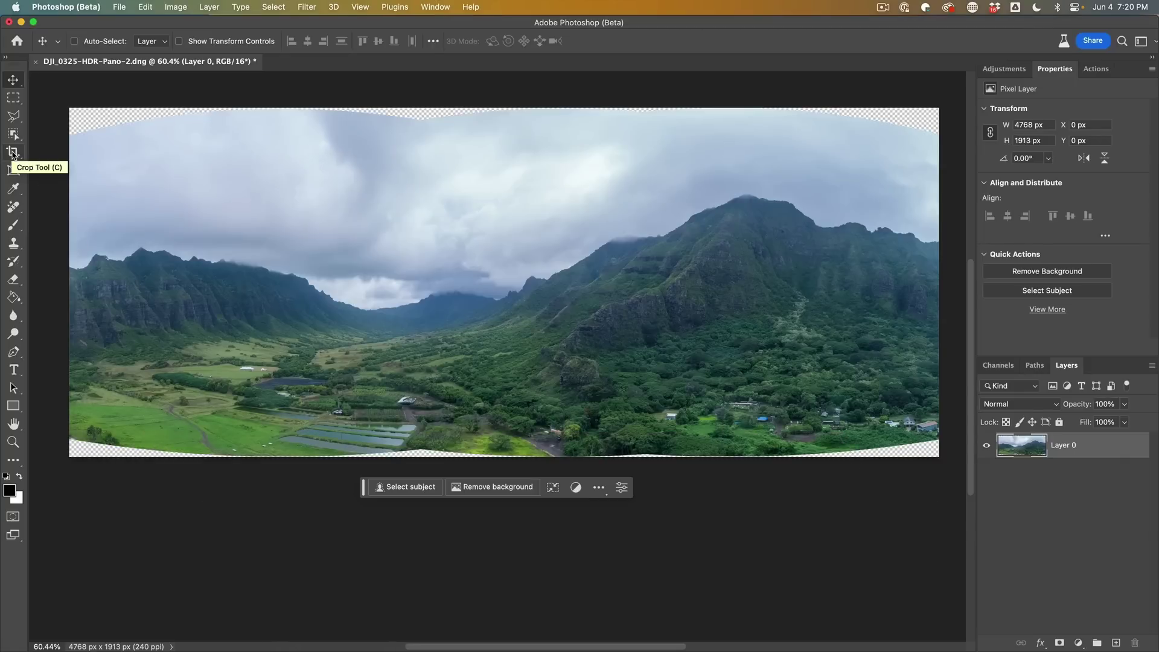
click(12, 153)
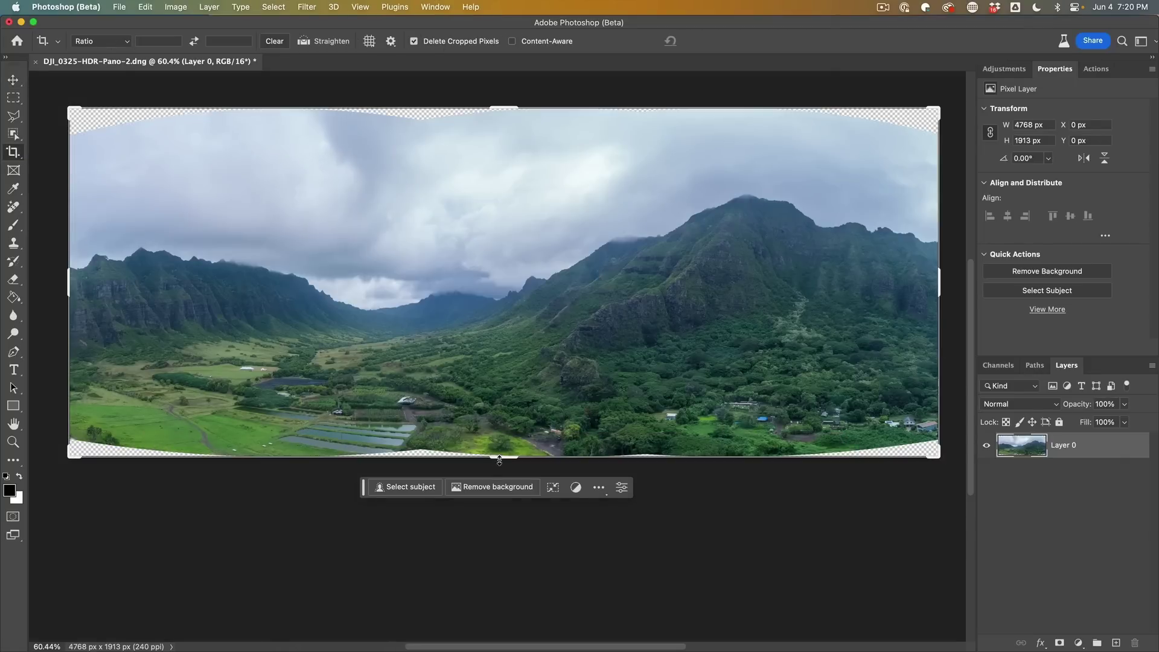
drag(499, 460, 503, 466)
key(Return)
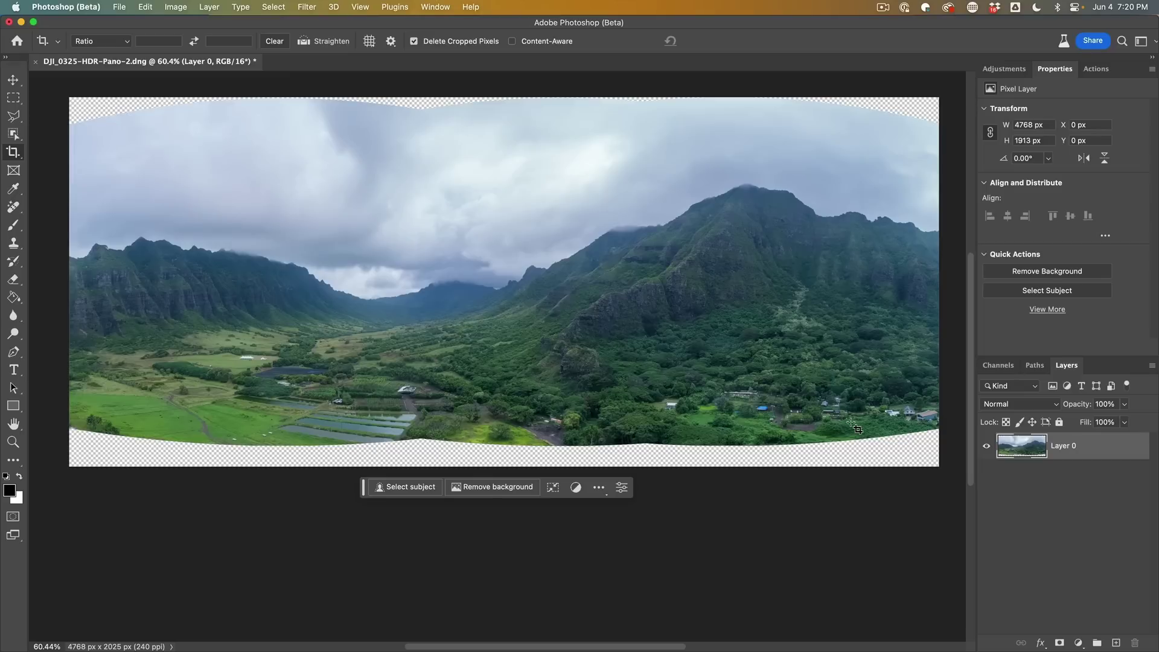
click(14, 98)
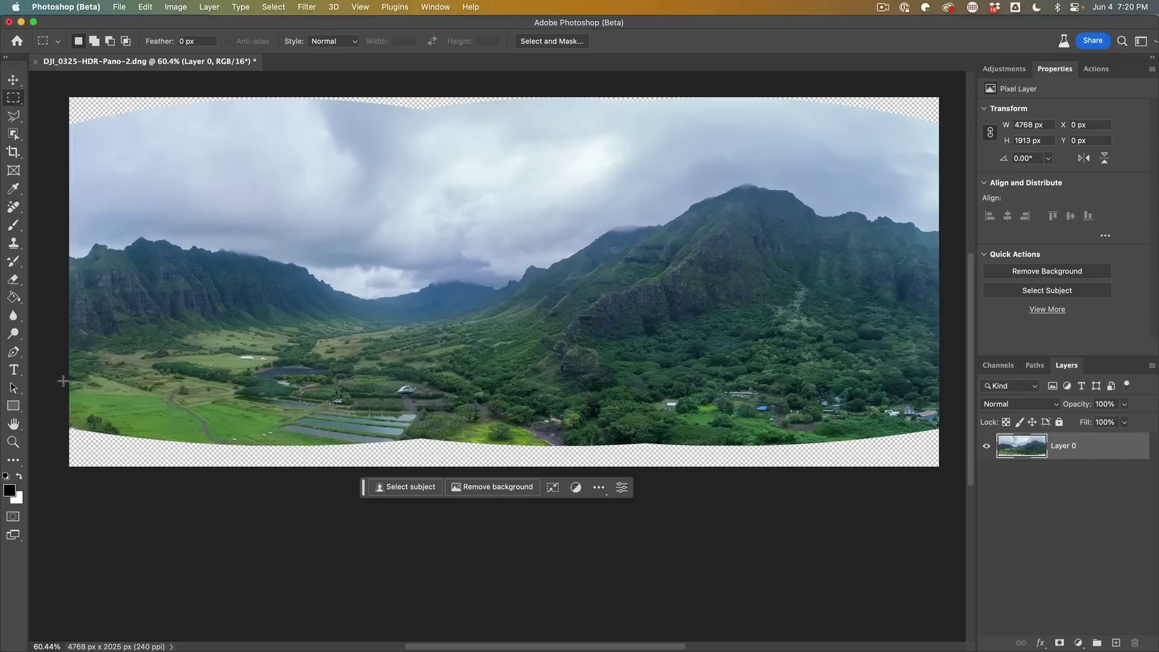
- Select the bottom strip and Generative Fill it with no prompt, creating Generative Layer 1
drag(55, 416, 914, 498)
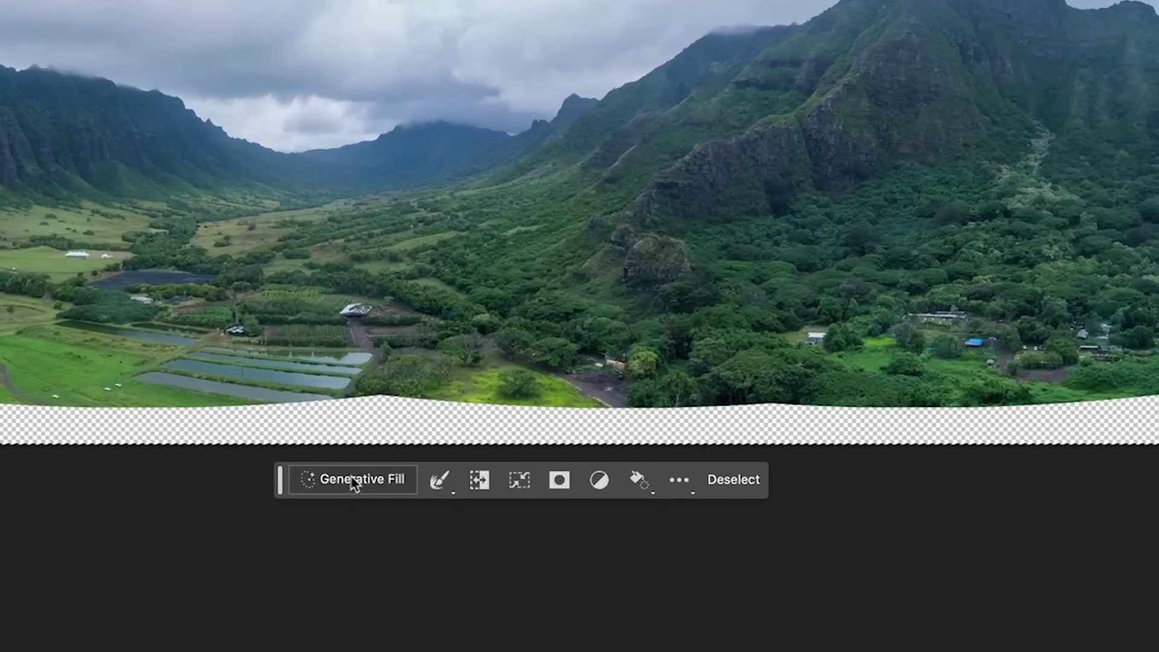
click(348, 476)
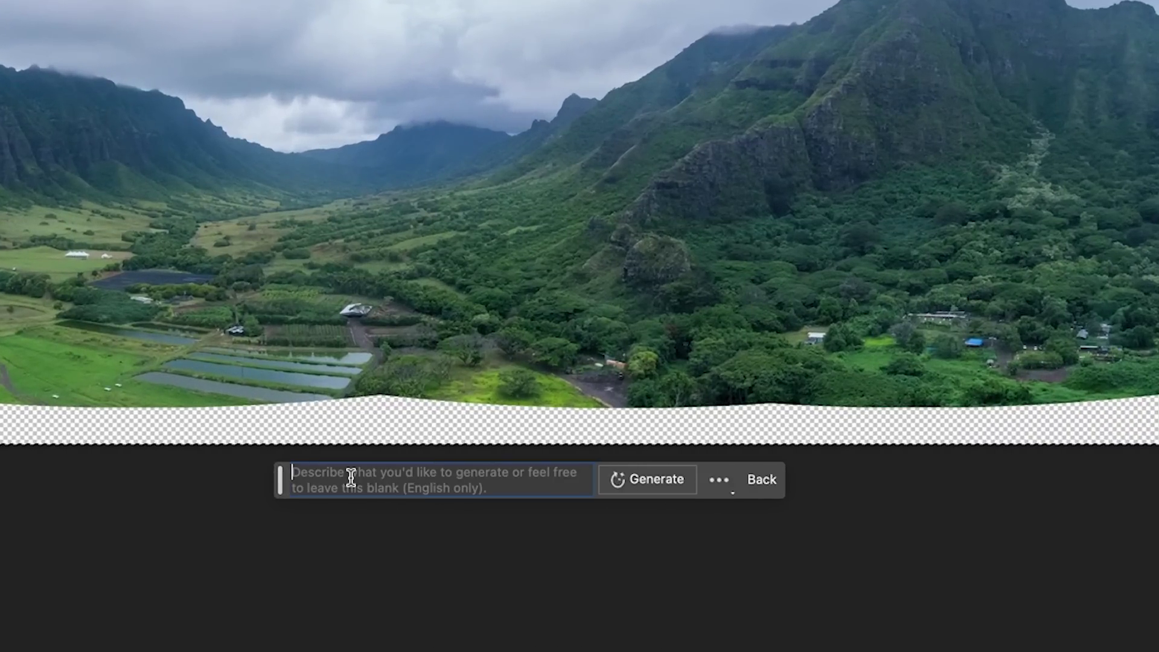
click(657, 479)
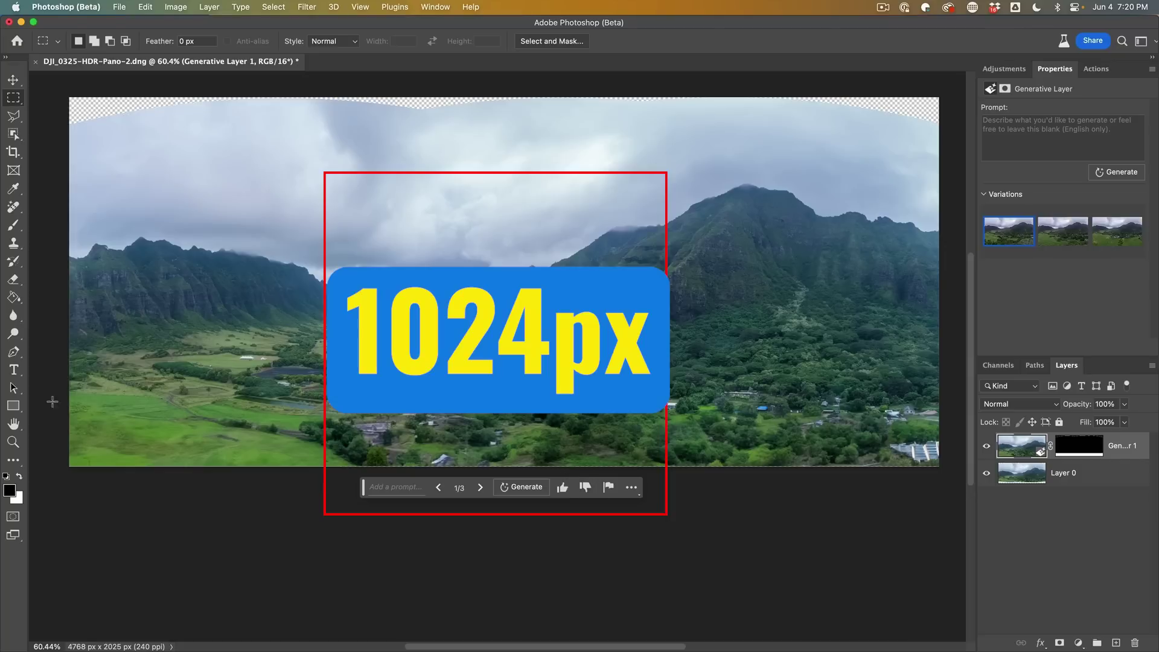
double_click(13, 441)
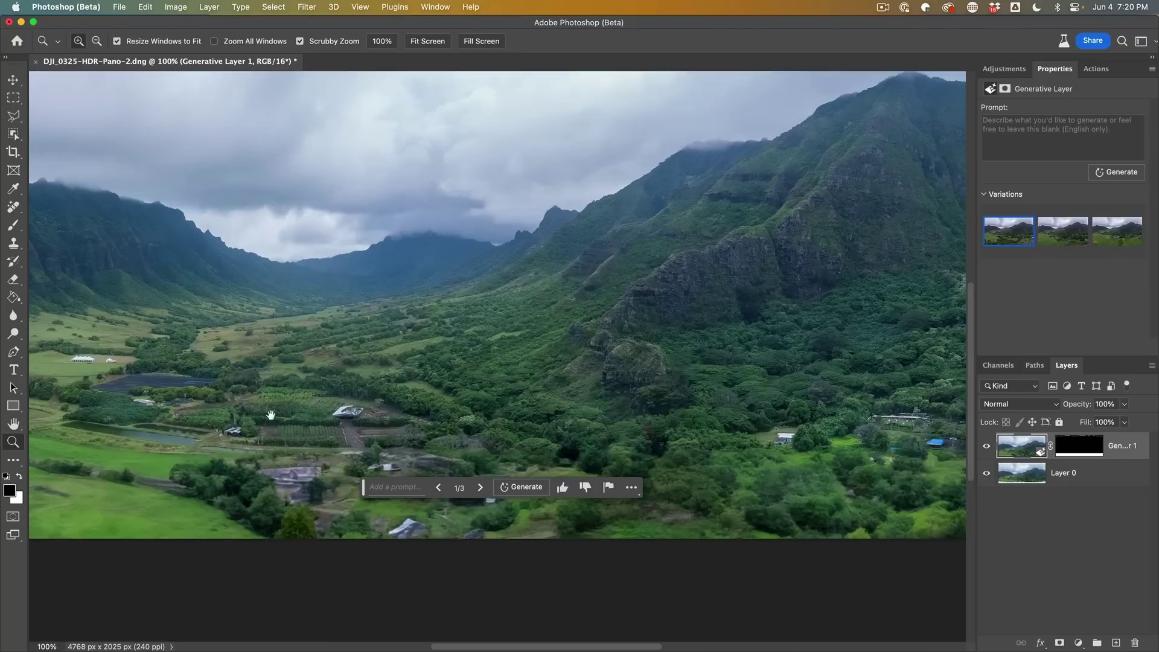
scroll(270, 415, up, 5)
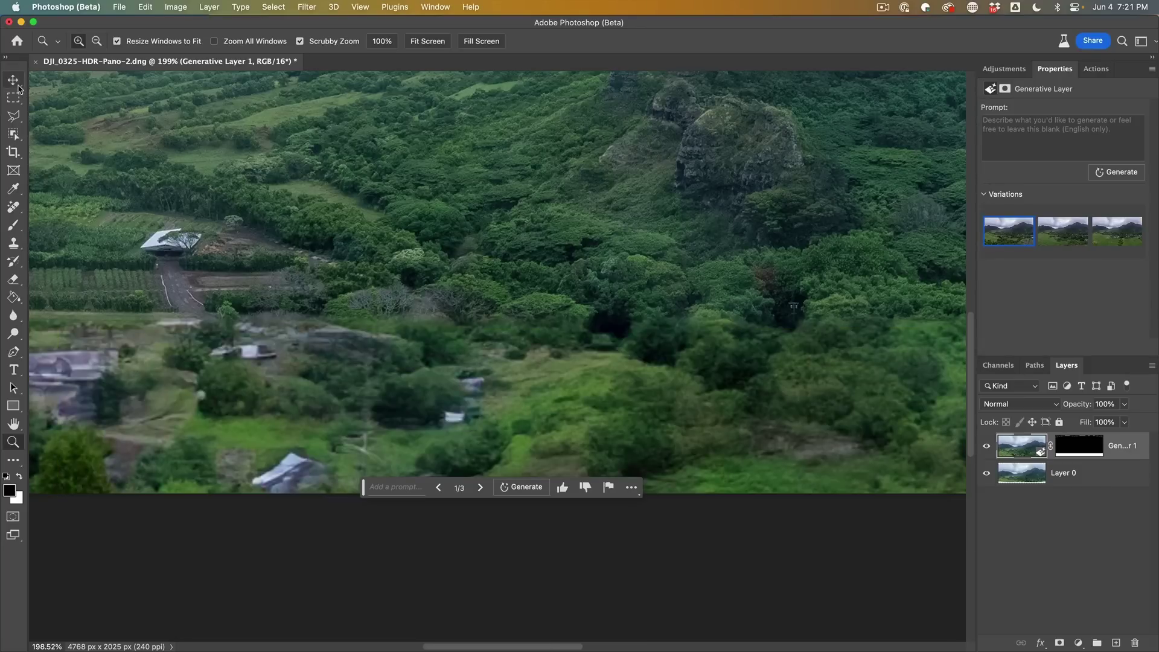
key(v)
key(super+0)
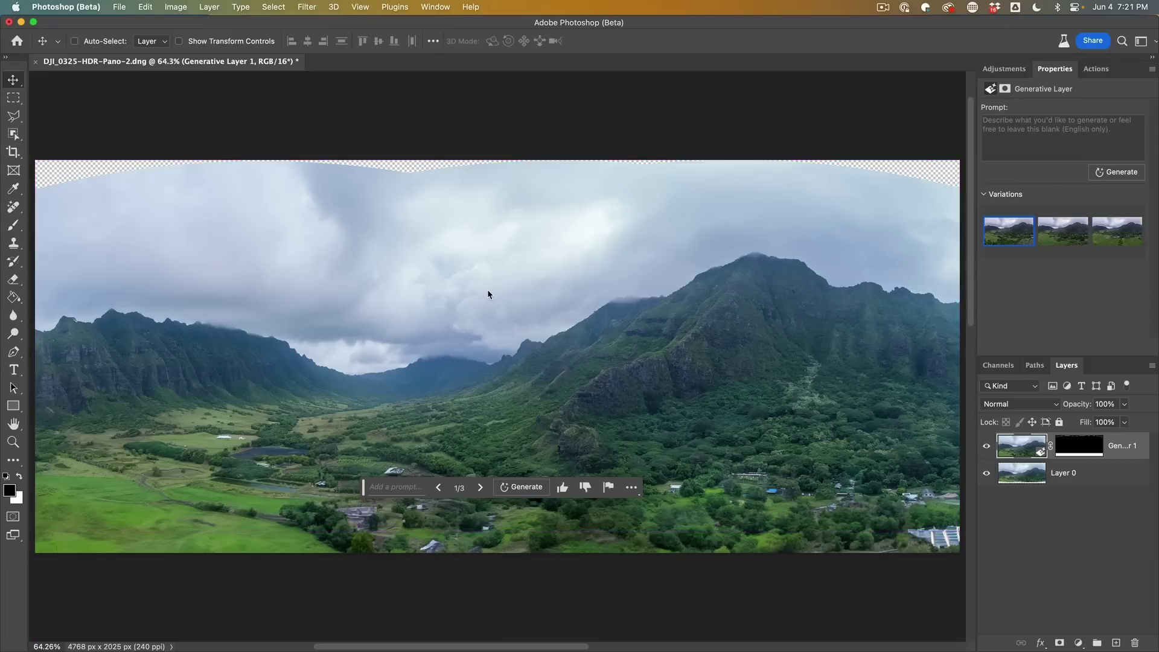
key(alt+F9)
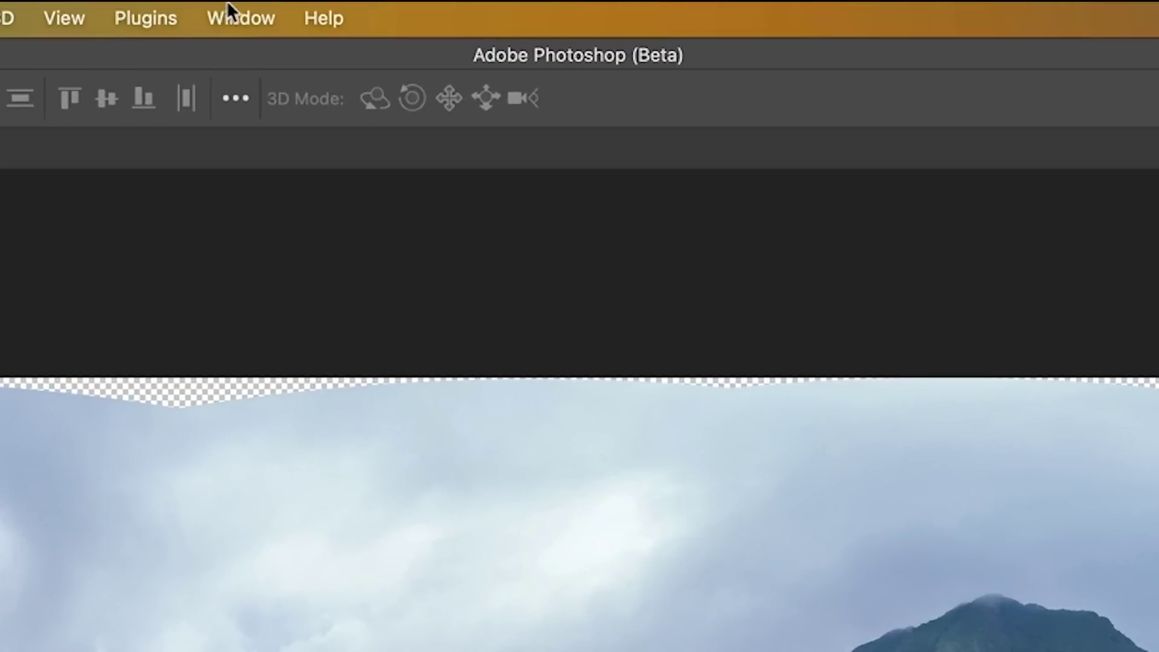
- Create a RESUP HOR action in the GEN FILL set from the Actions panel and begin recording
click(435, 7)
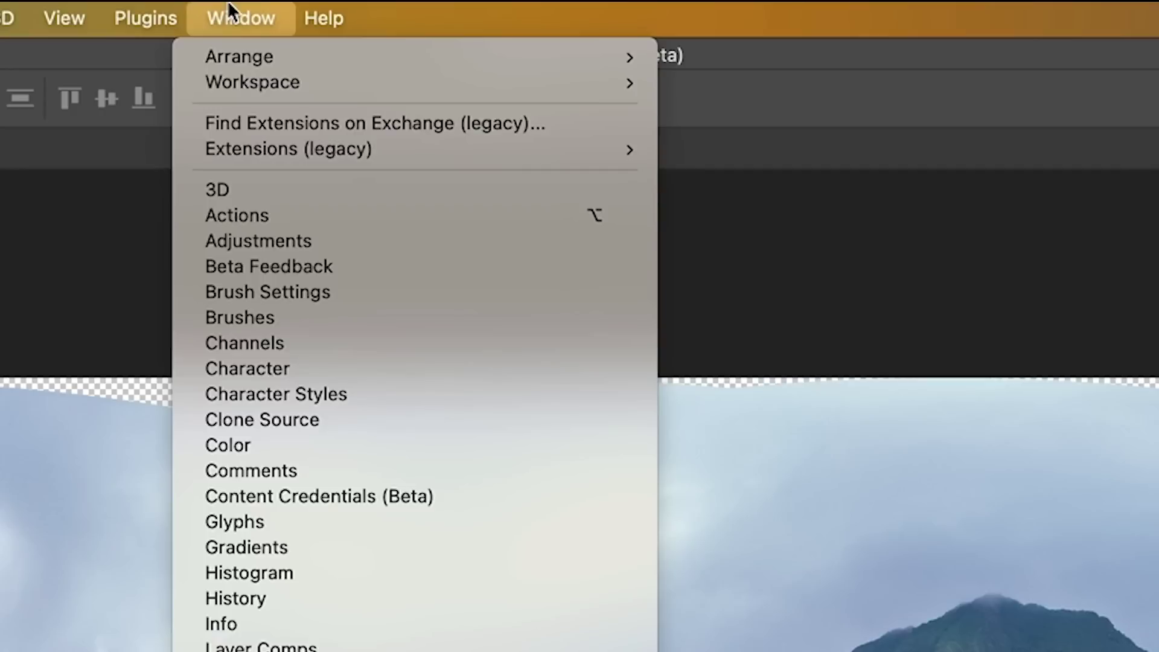
click(271, 215)
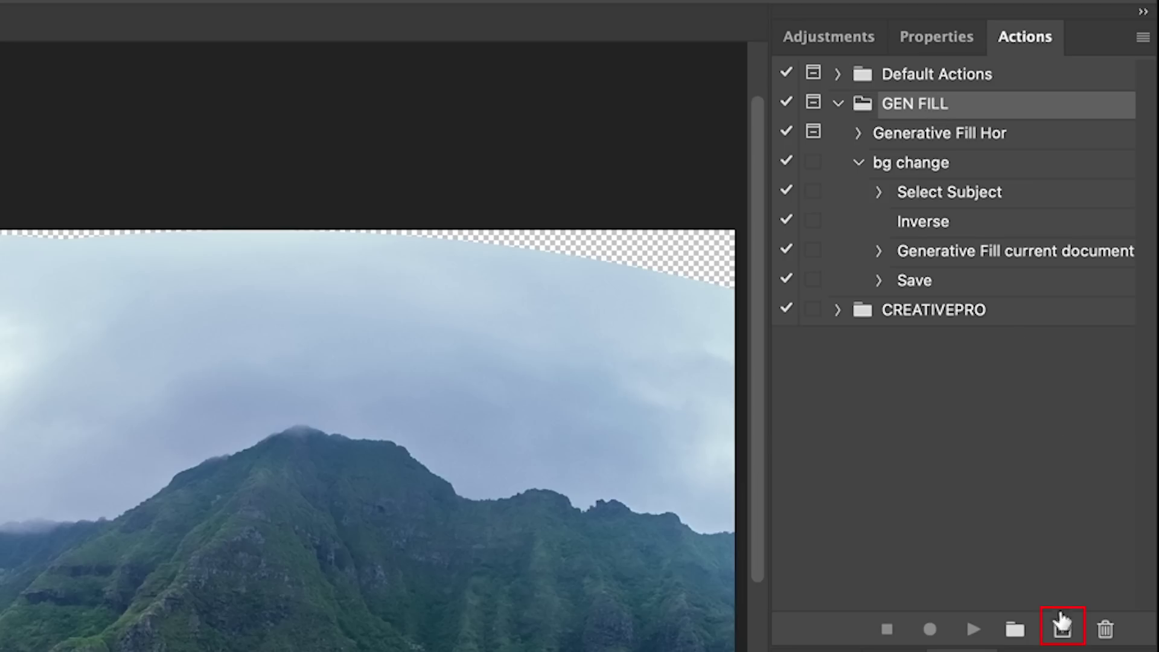
click(1114, 348)
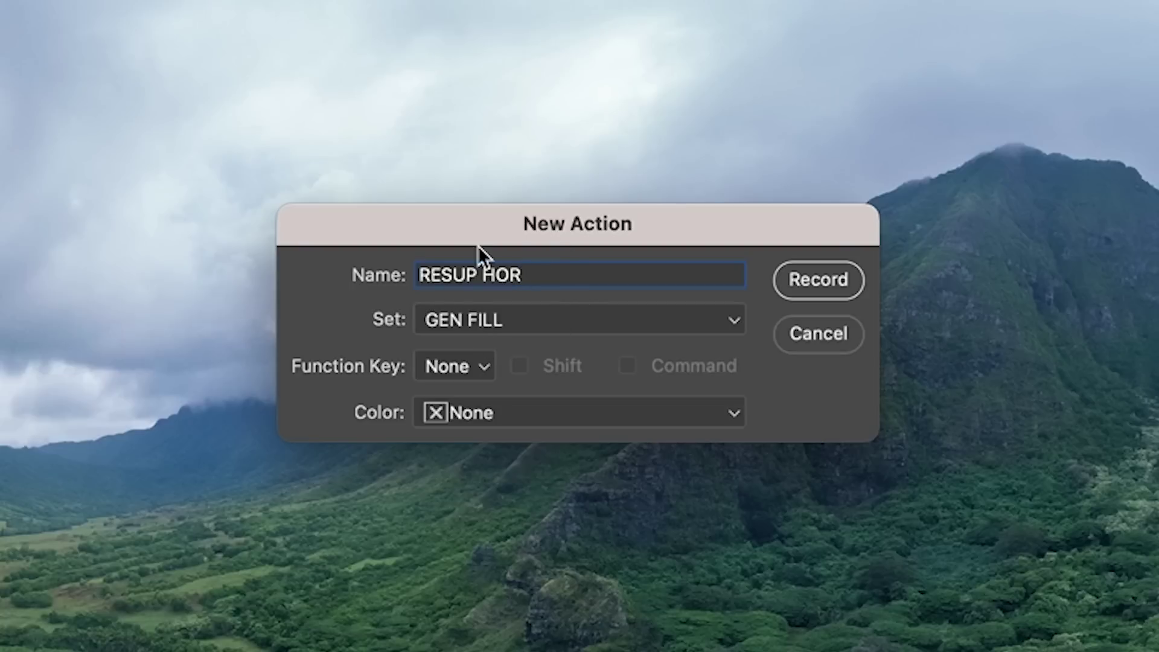
click(816, 280)
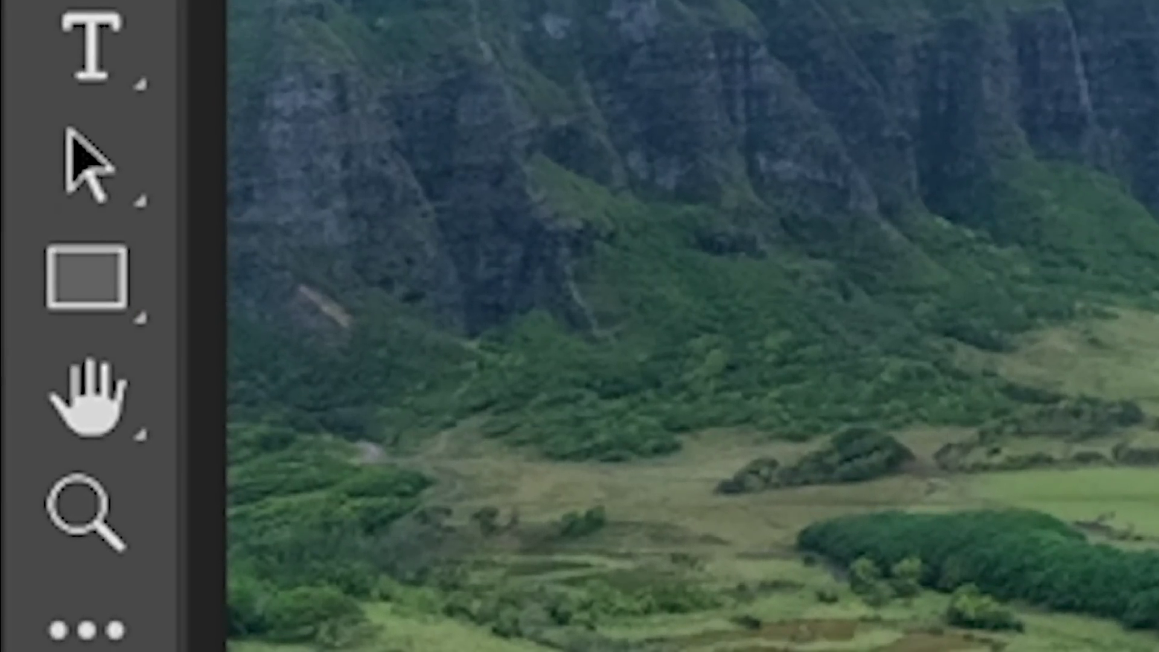
- Draw Rectangle 1 with the Rectangle Tool at exactly 1024 × 1024 px
click(98, 266)
click(305, 269)
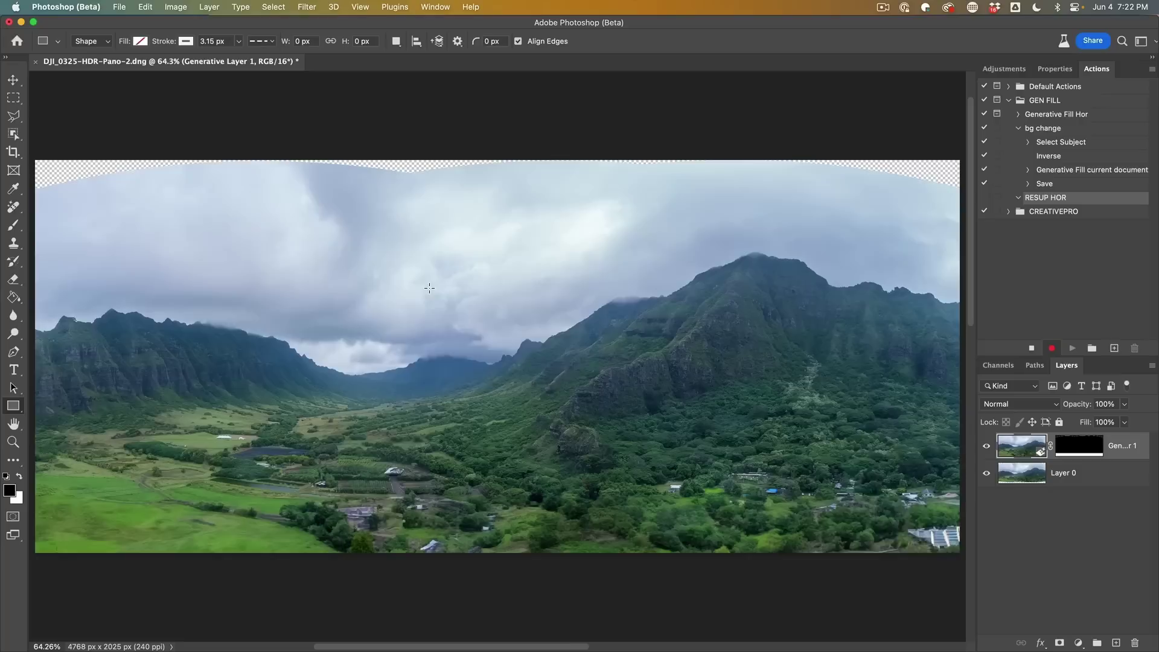
click(429, 287)
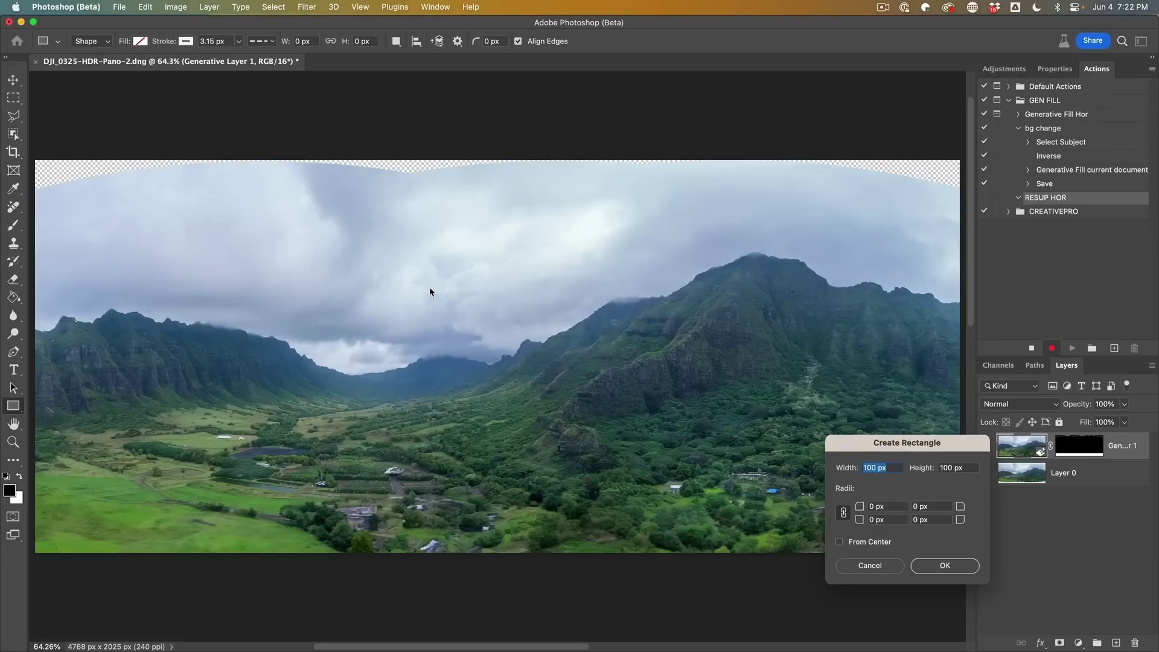
drag(926, 442, 801, 258)
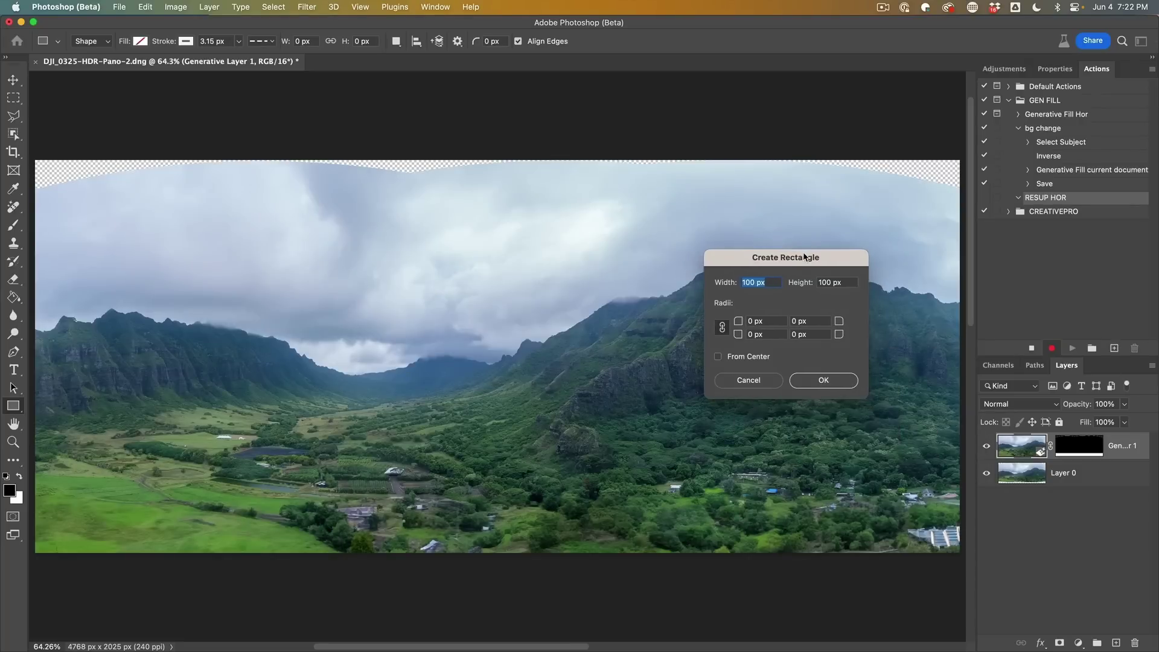
text(102)
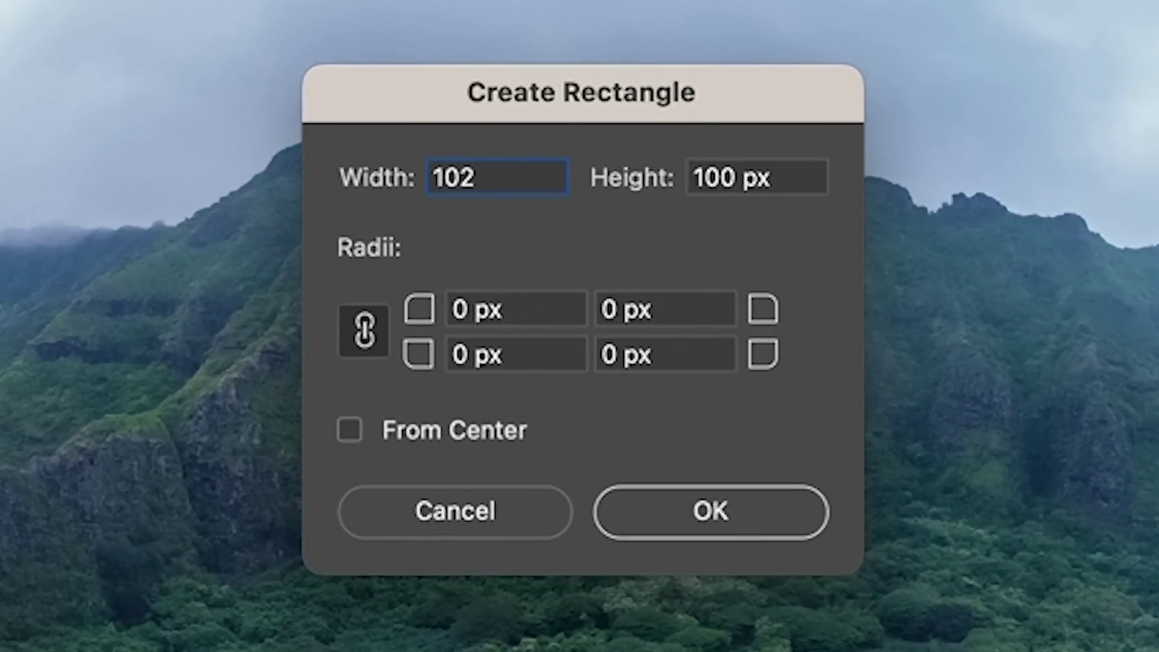
text(4)
click(733, 178)
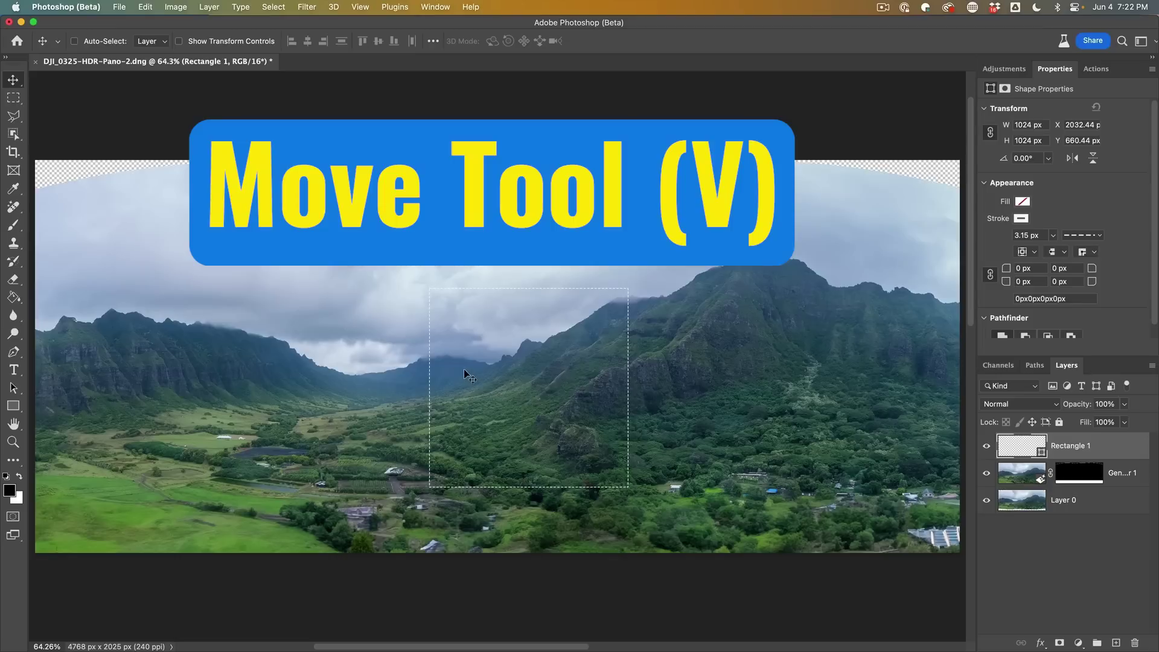
- Move the square to the bottom-left corner, load it as a selection, and delete Rectangle 1
drag(463, 368, 127, 536)
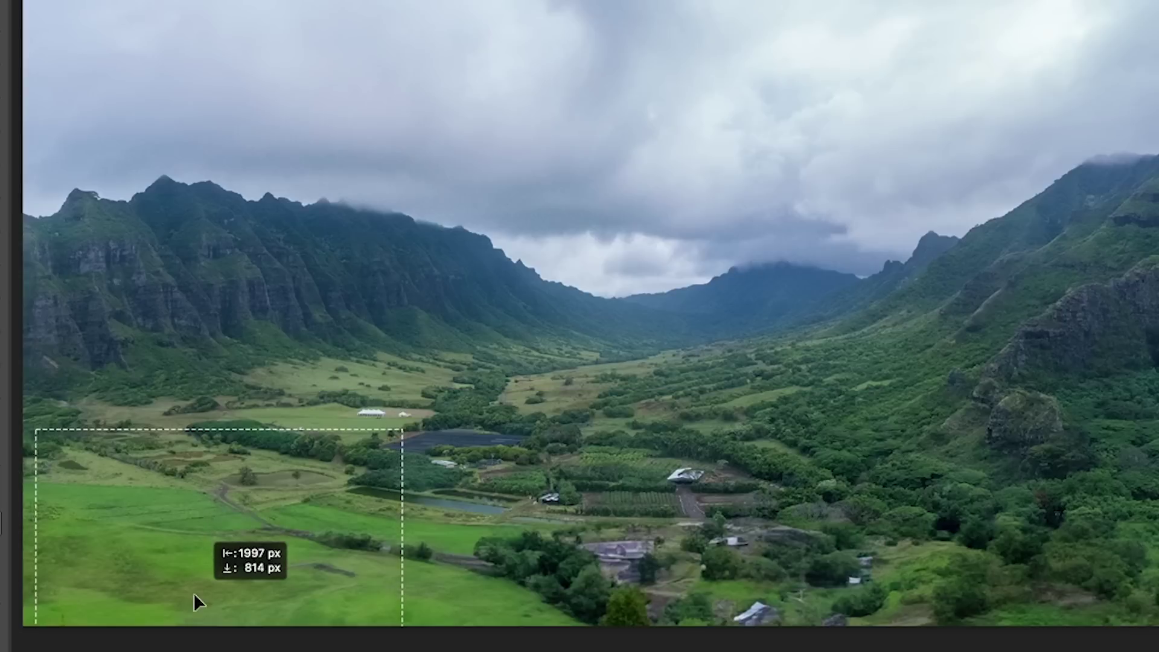
drag(194, 595, 194, 640)
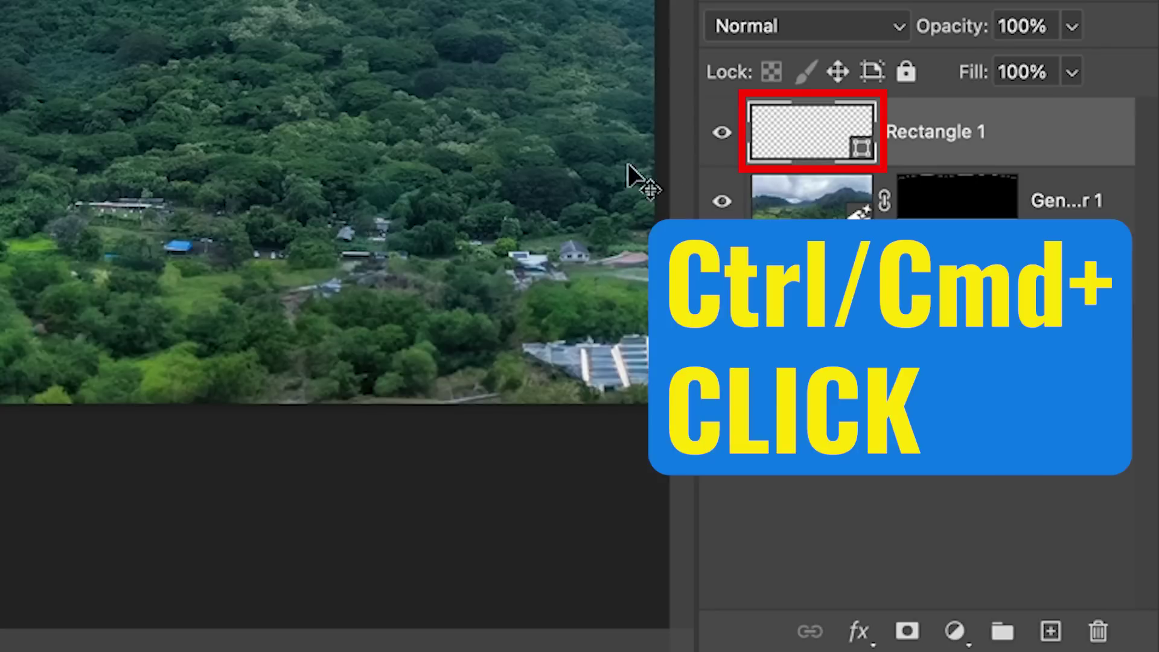
ctrl+click(812, 134)
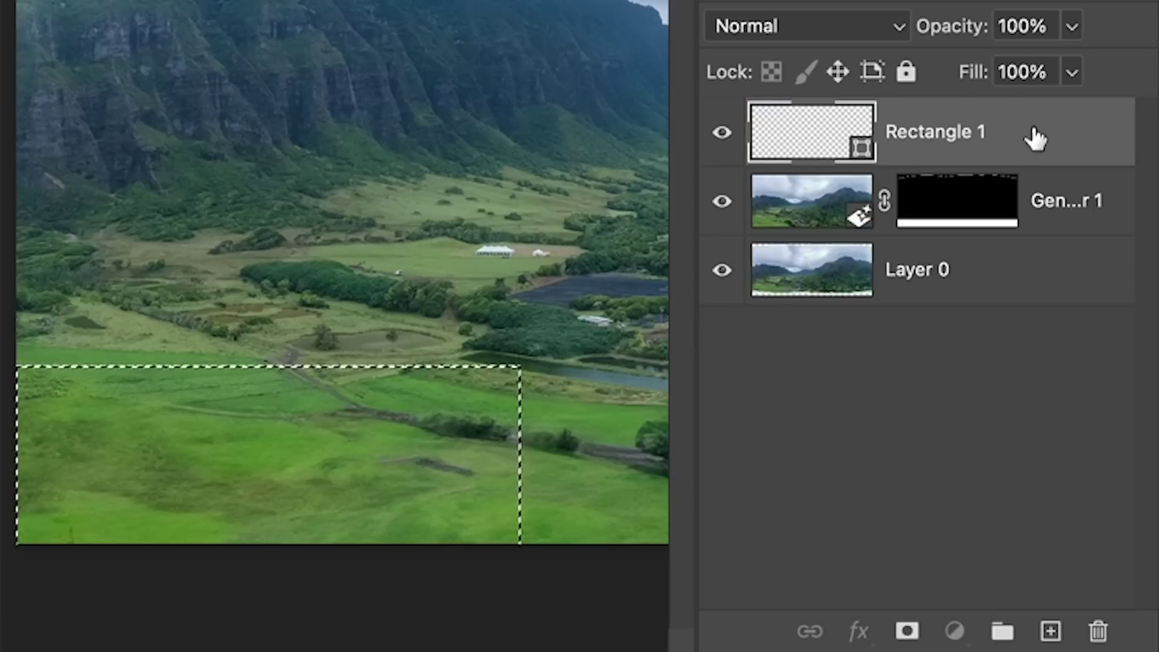
drag(1035, 138, 1098, 631)
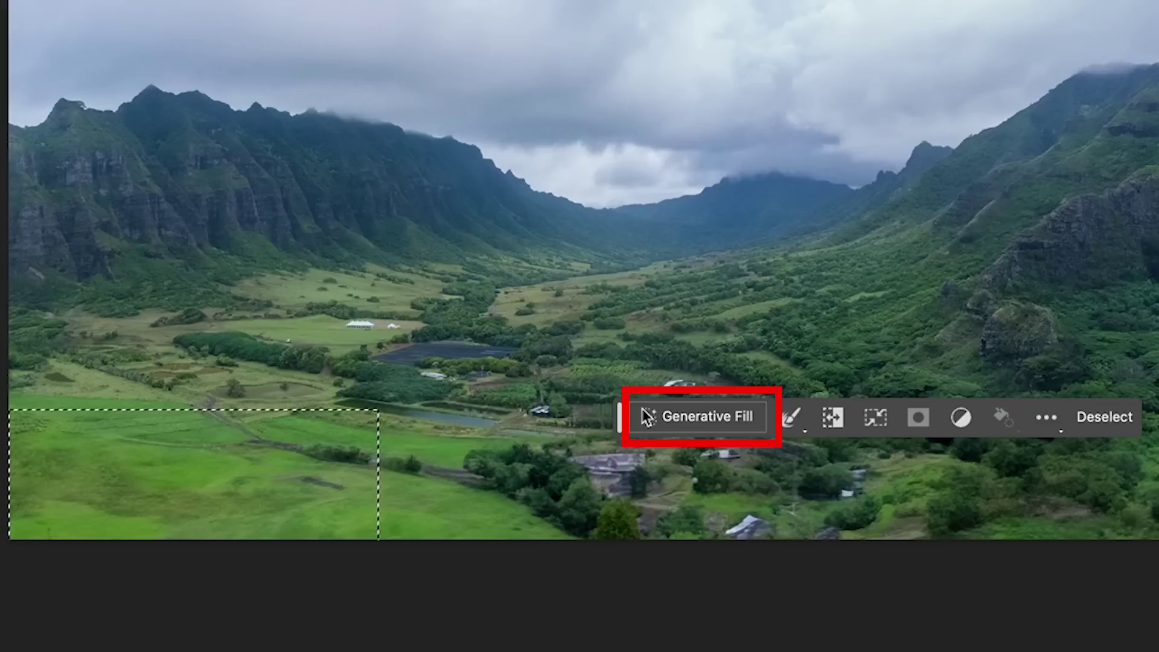
- Generative Fill the bottom-left corner tile, then reselect the square
click(393, 488)
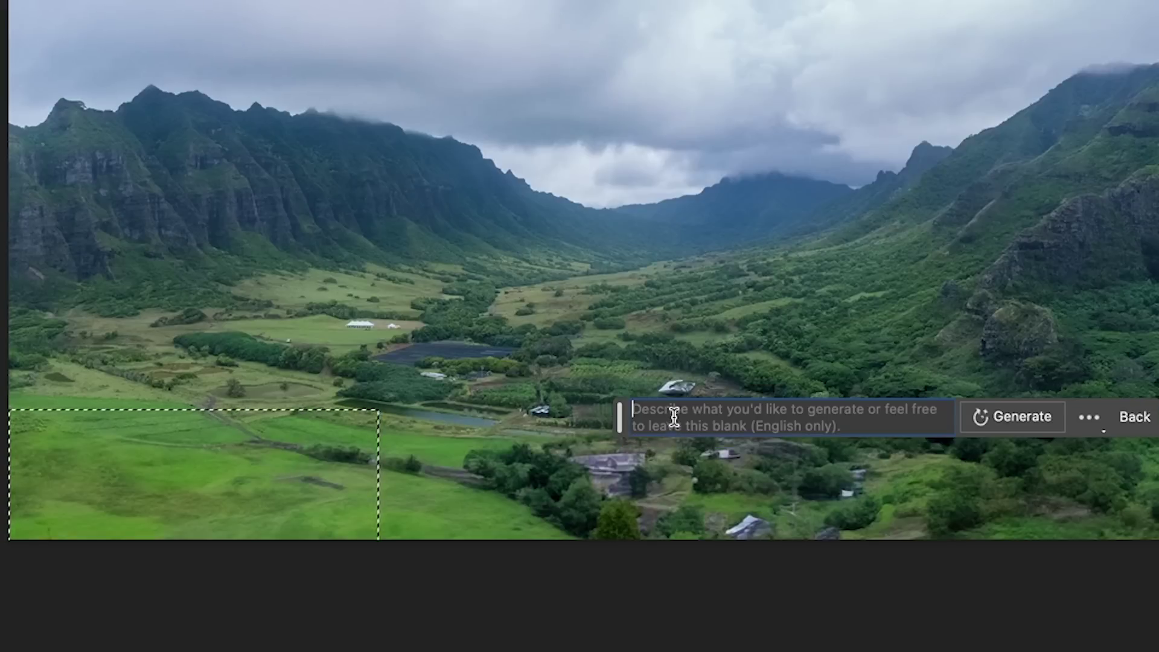
click(1051, 426)
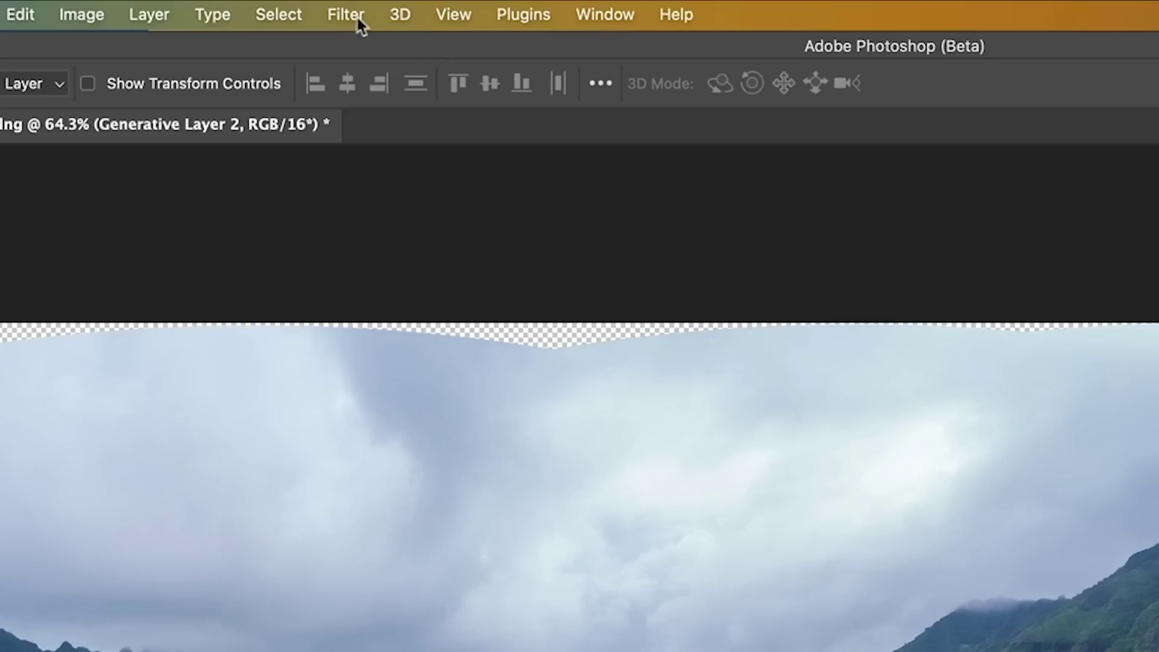
click(279, 14)
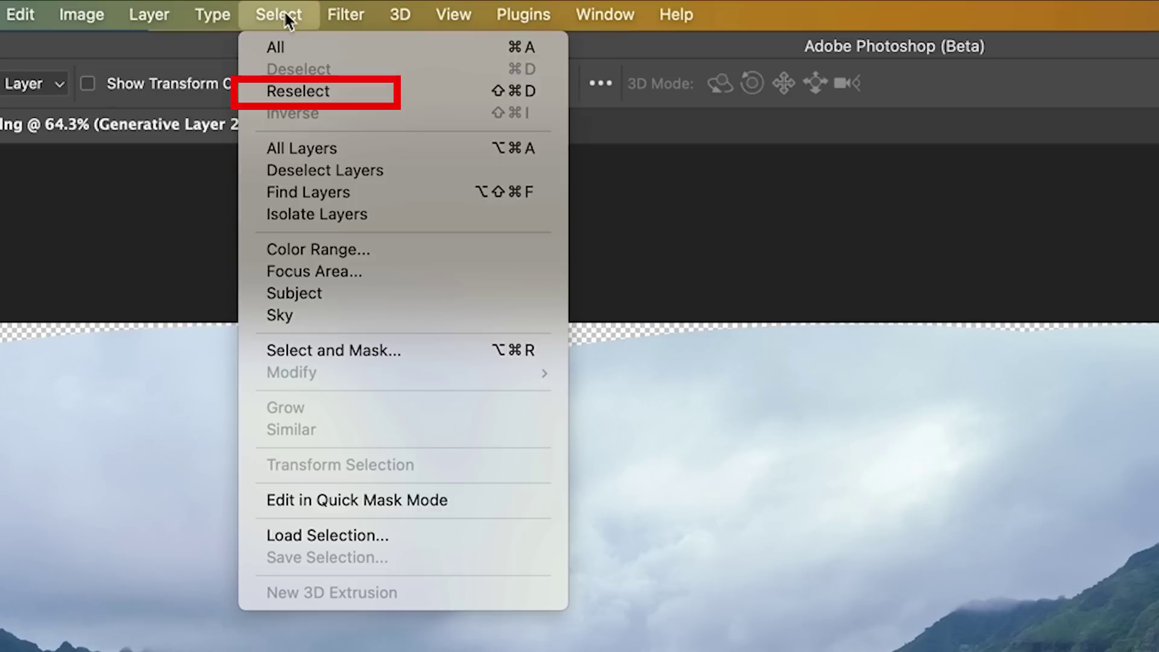
click(306, 87)
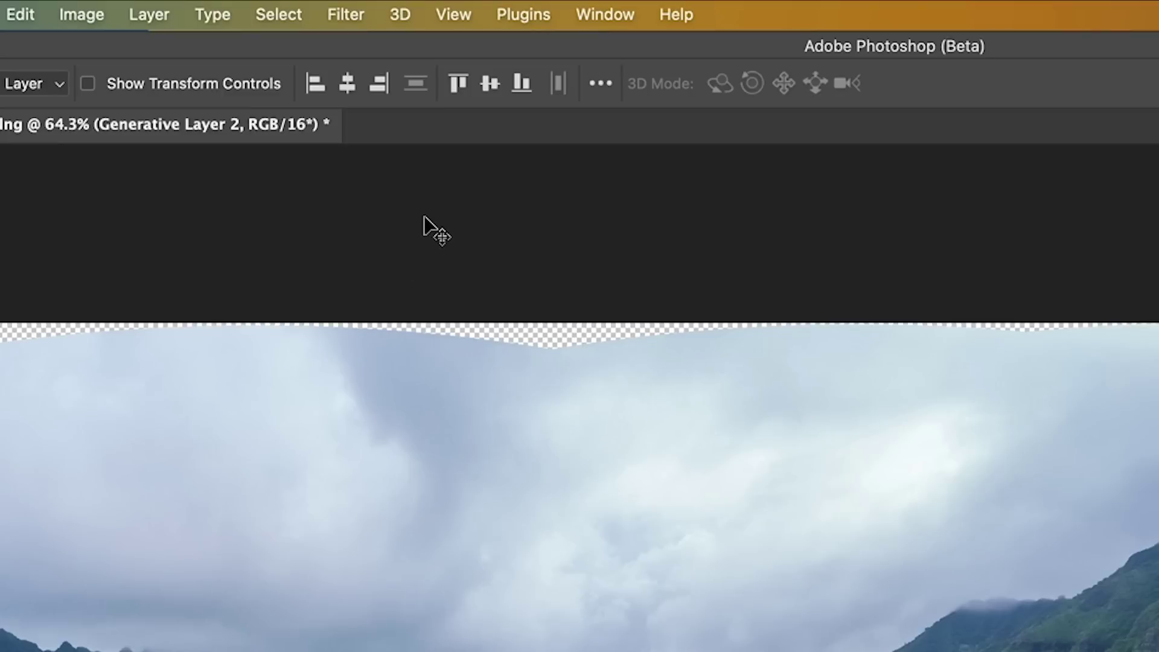
- Transform the selection to shift it about 979 px right along the bottom edge
click(268, 13)
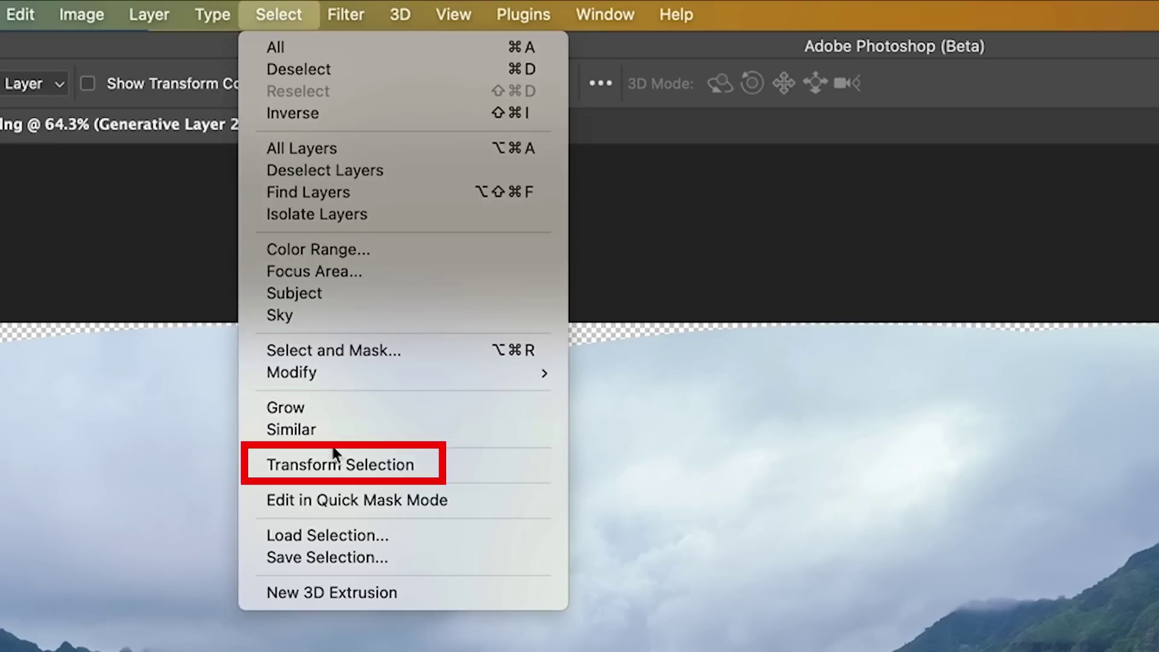
click(336, 464)
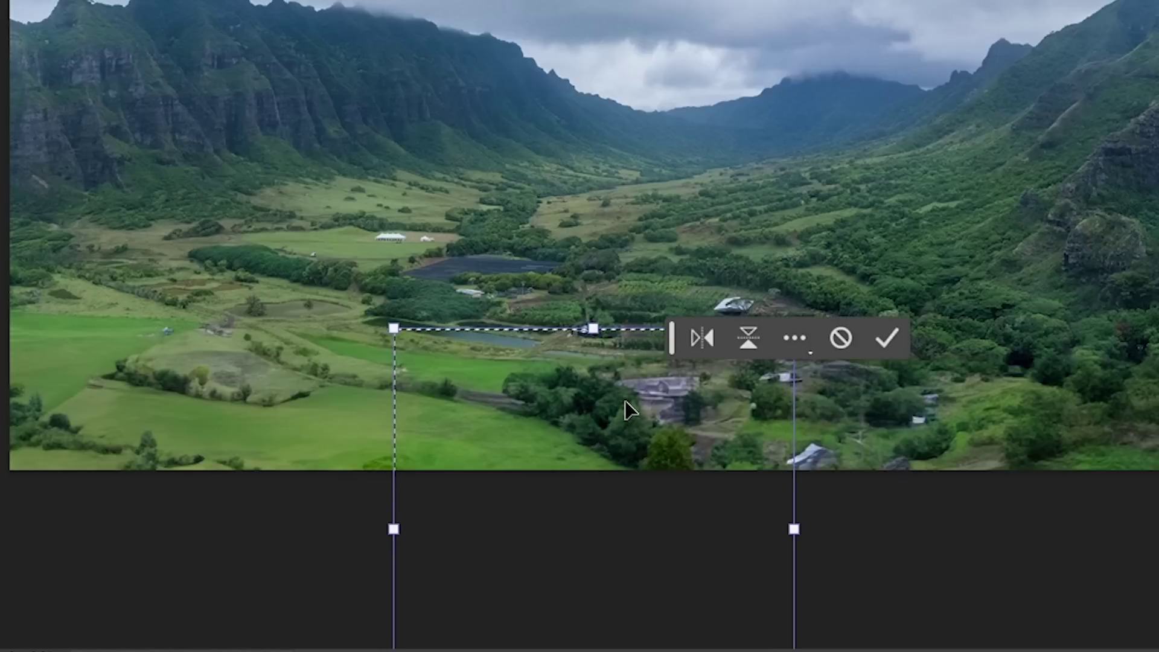
click(886, 338)
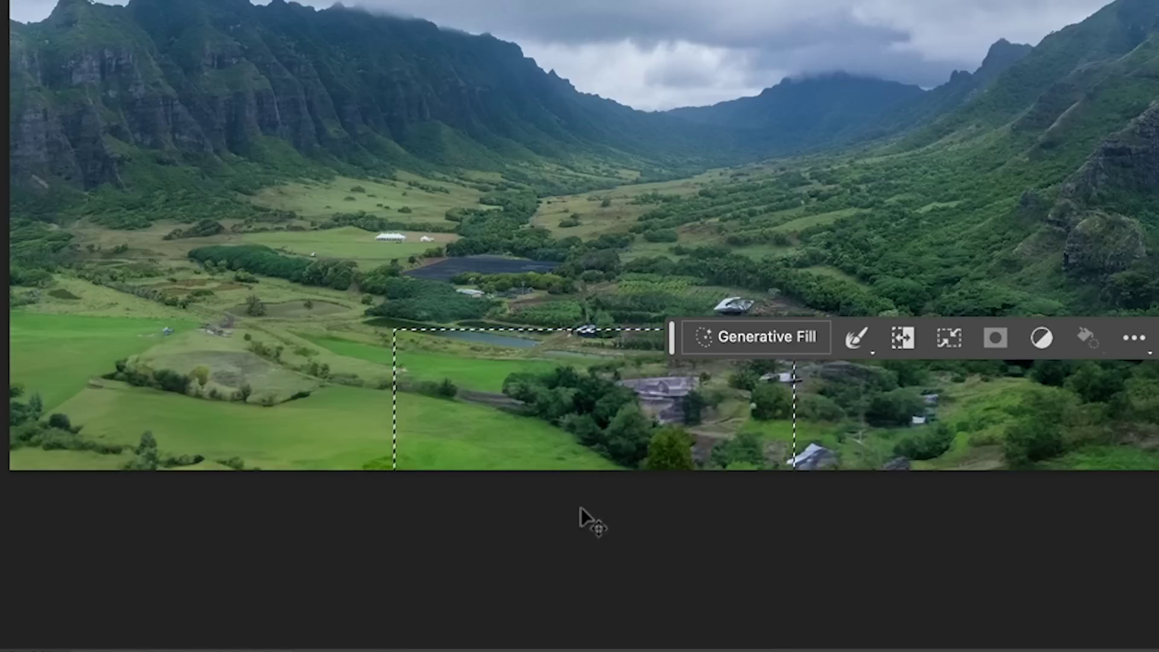
- Generative Fill the second bottom square while RESUP HOR records it
click(729, 339)
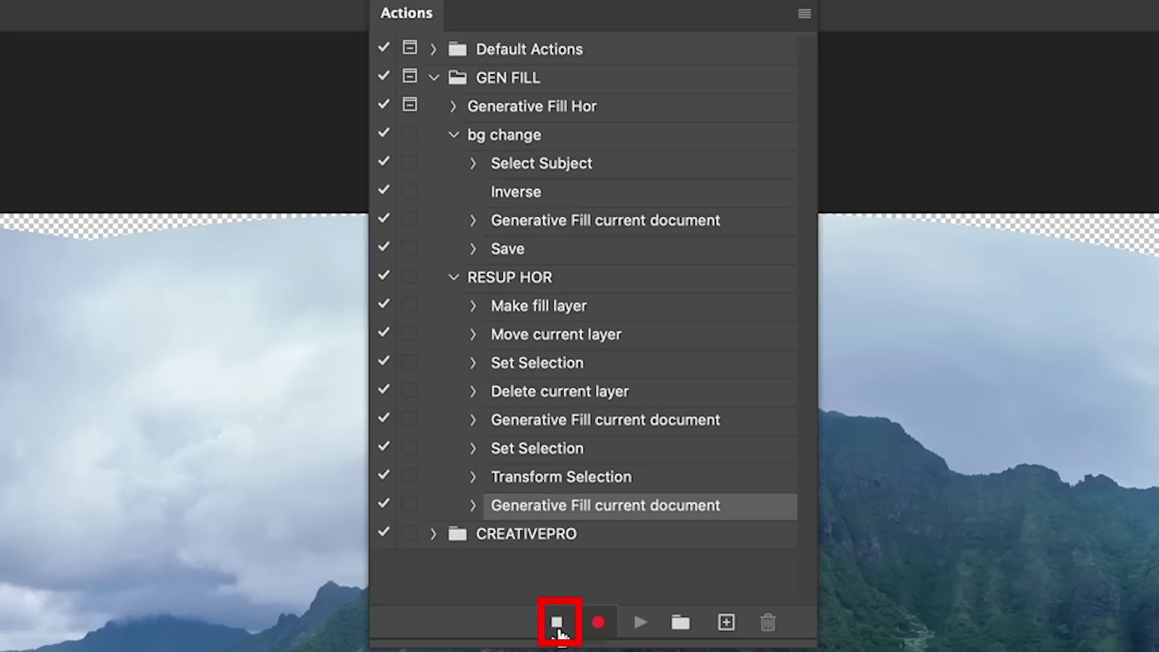
- Stop recording and duplicate the last three steps three times, giving RESUP HOR 17 steps
click(557, 623)
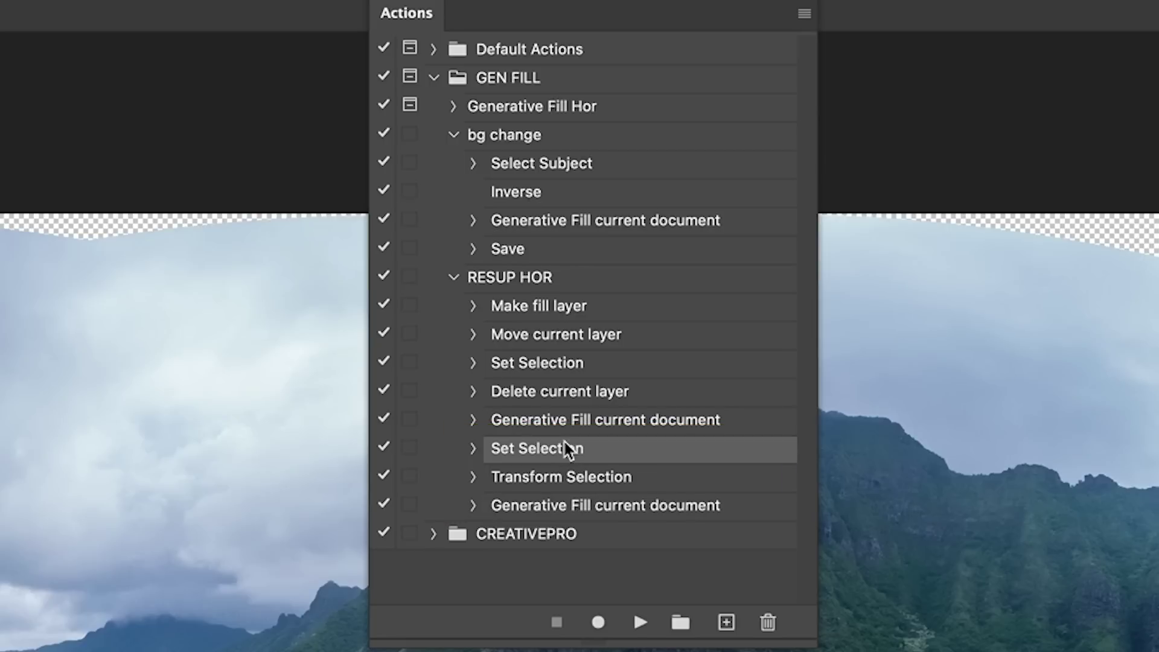
shift+click(572, 507)
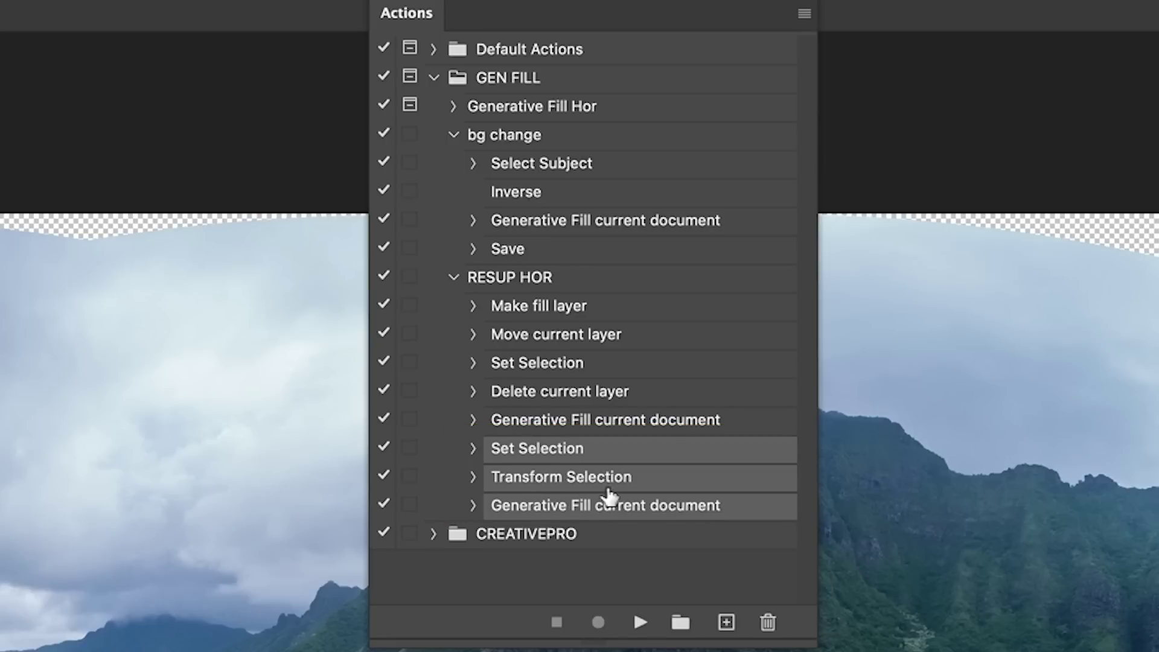
click(804, 14)
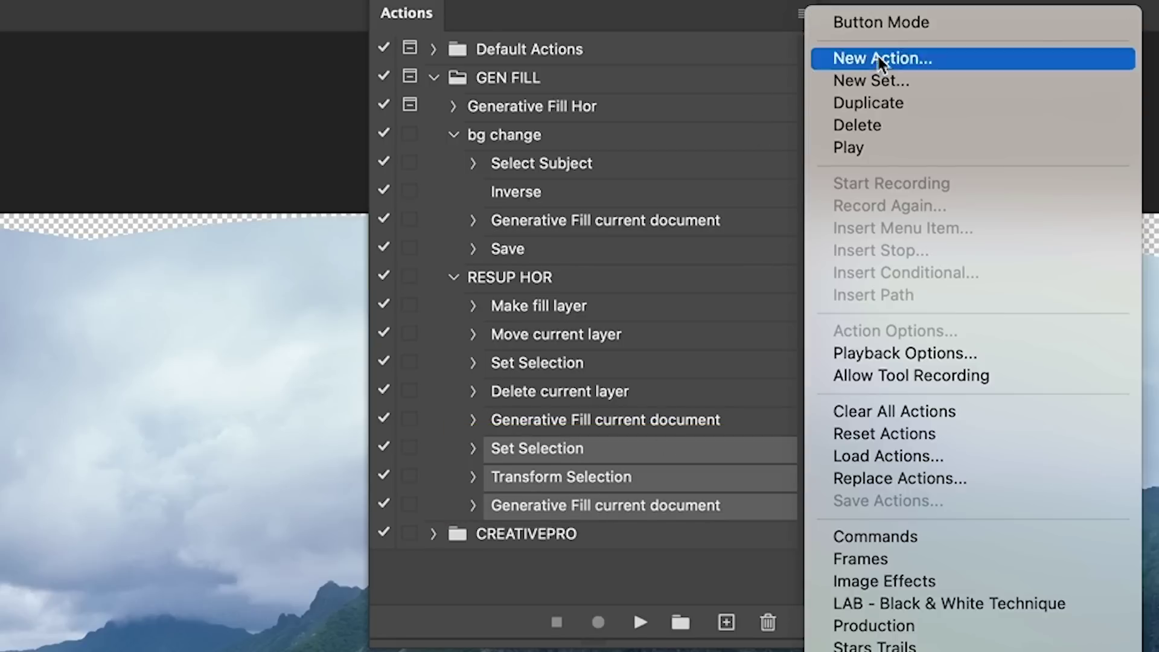
click(888, 102)
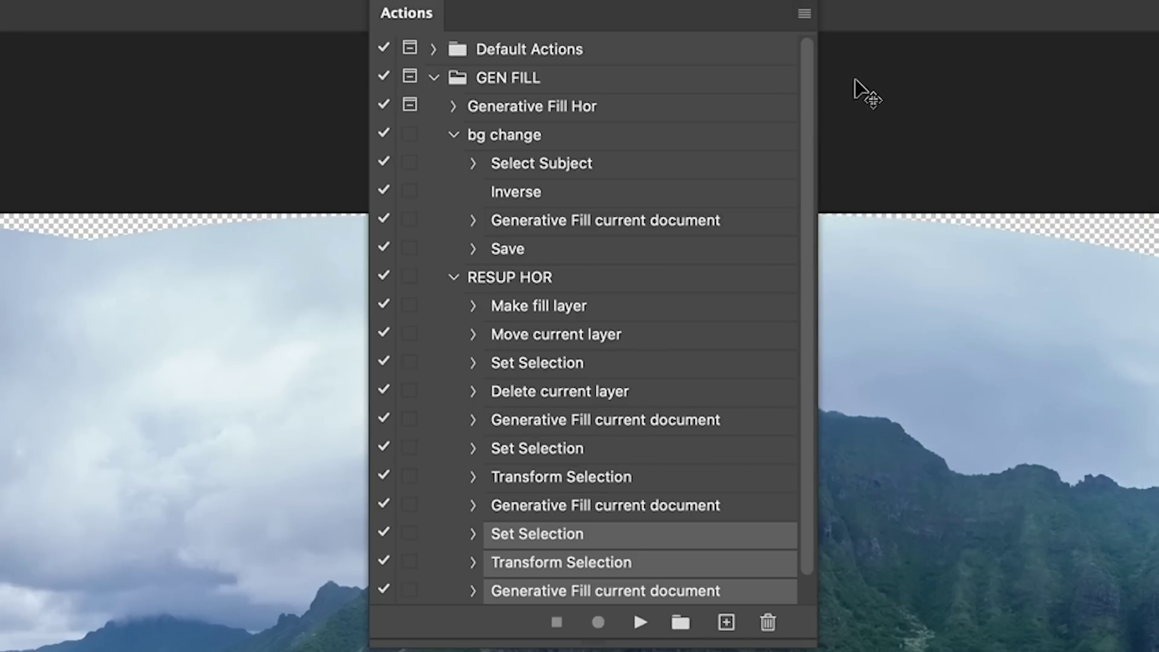
click(803, 14)
click(877, 111)
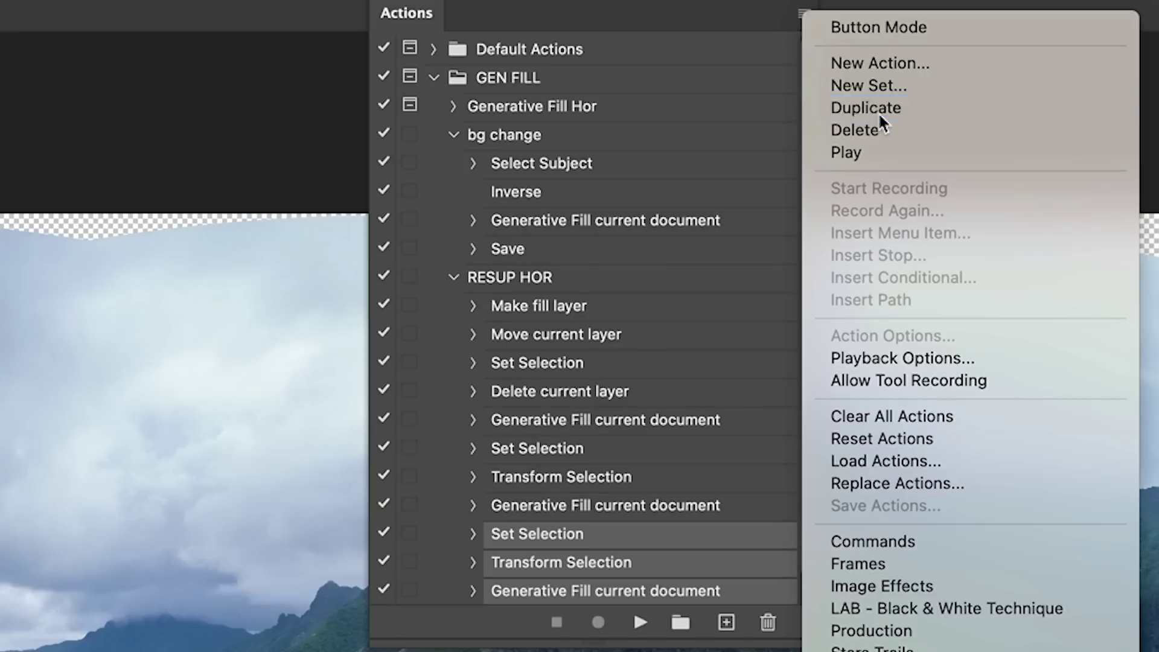
click(804, 14)
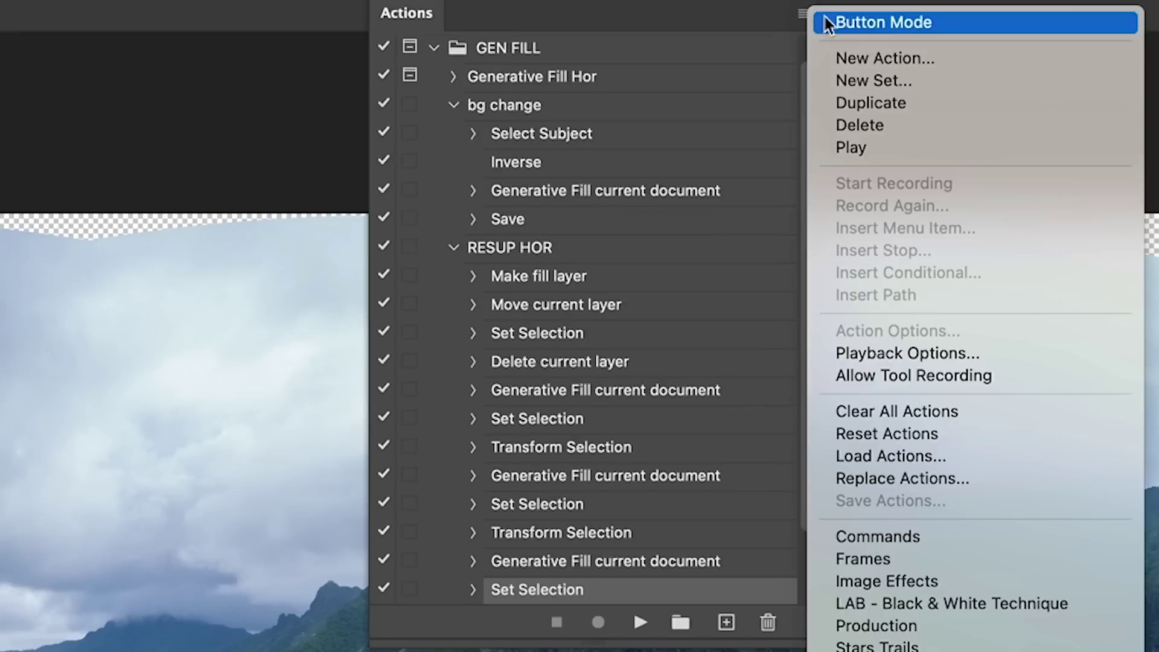
click(873, 99)
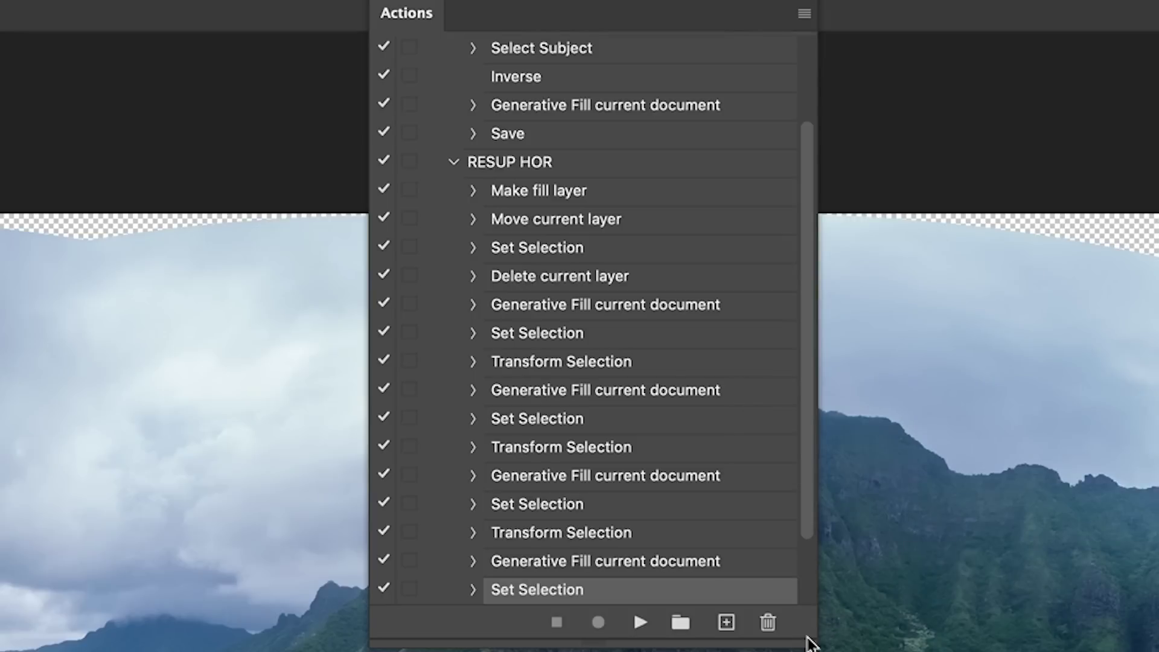
drag(807, 643, 872, 651)
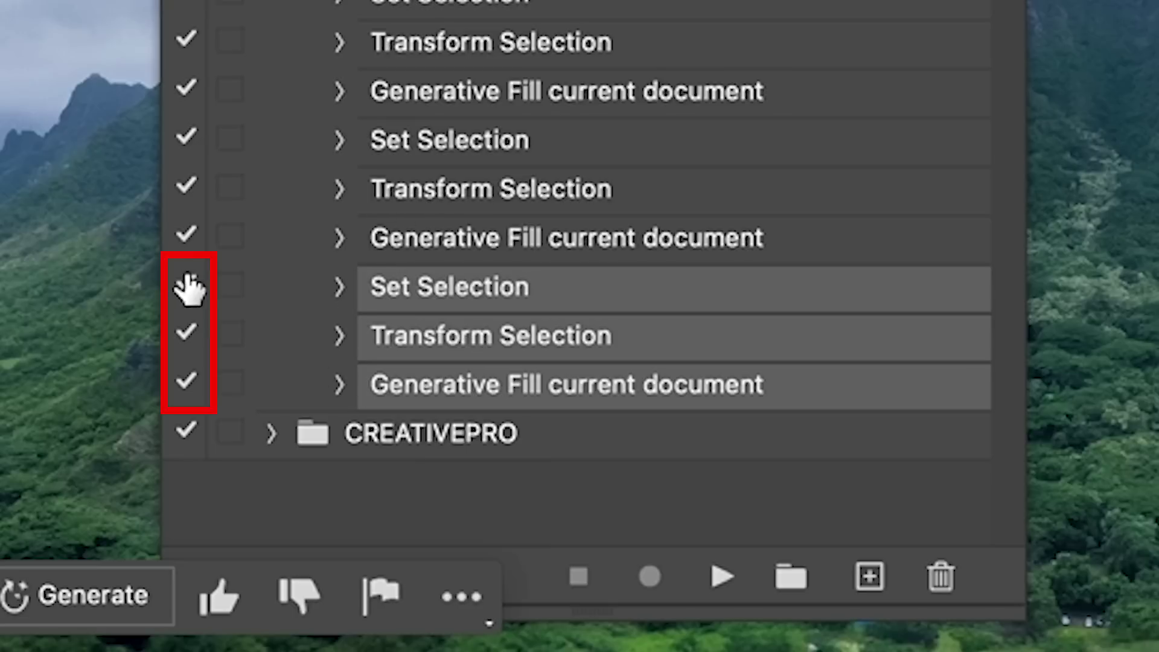
- Uncheck Move current layer, keeping Set Selection, Transform Selection and Generative Fill steps enabled
click(184, 281)
click(186, 382)
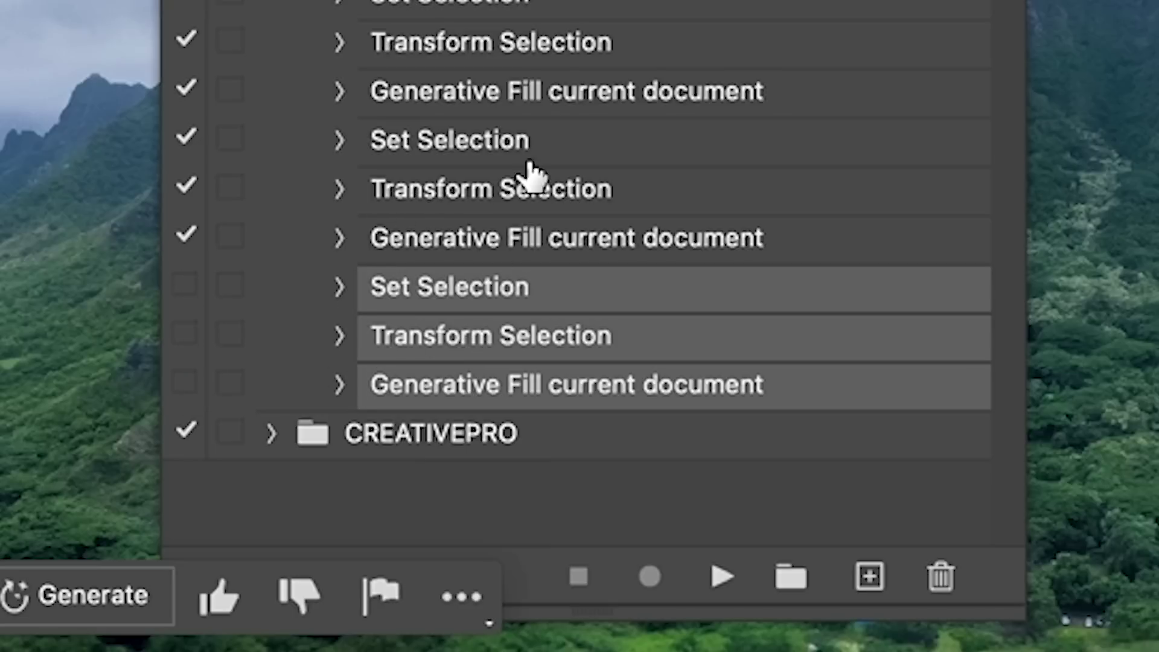
click(185, 283)
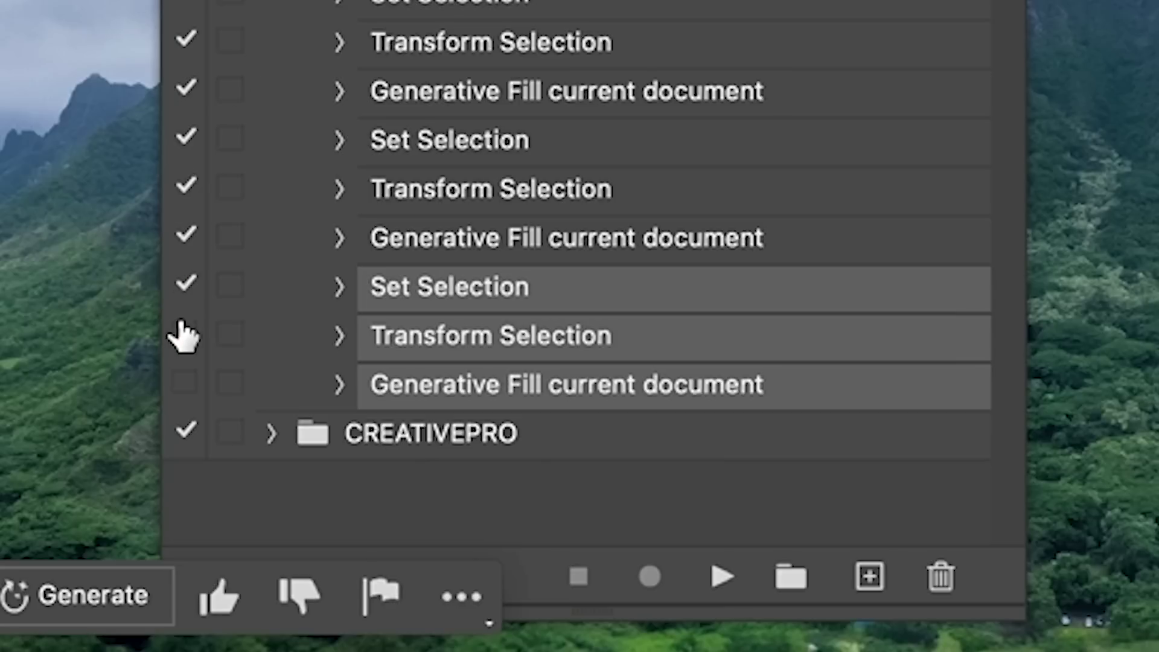
click(186, 332)
click(188, 380)
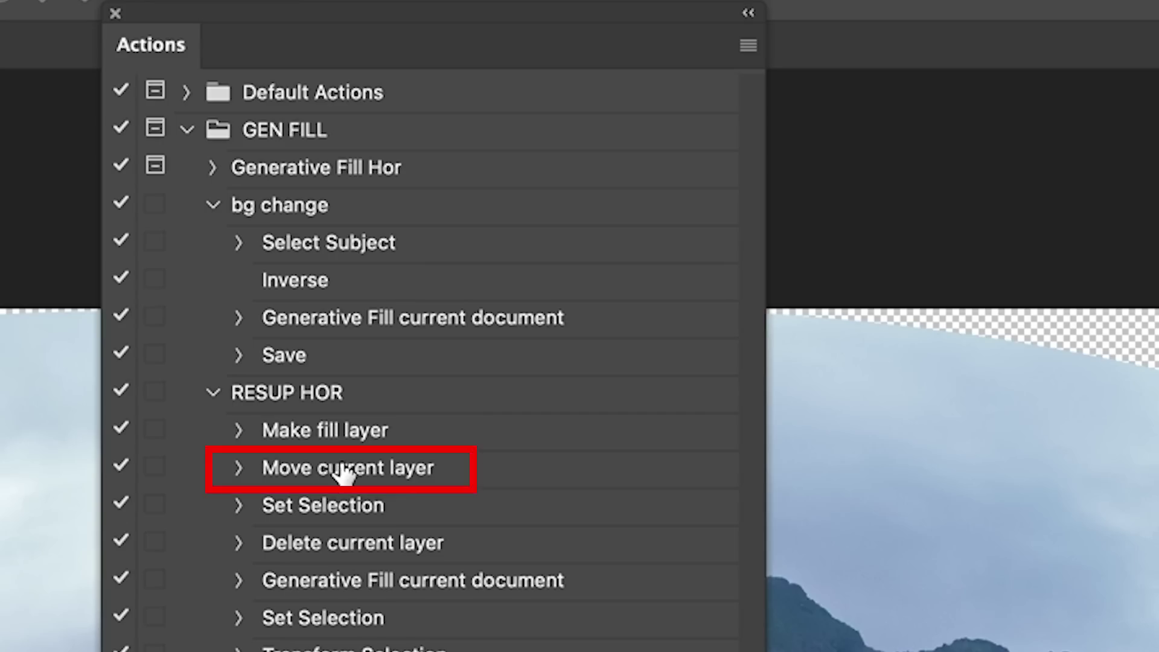
click(633, 219)
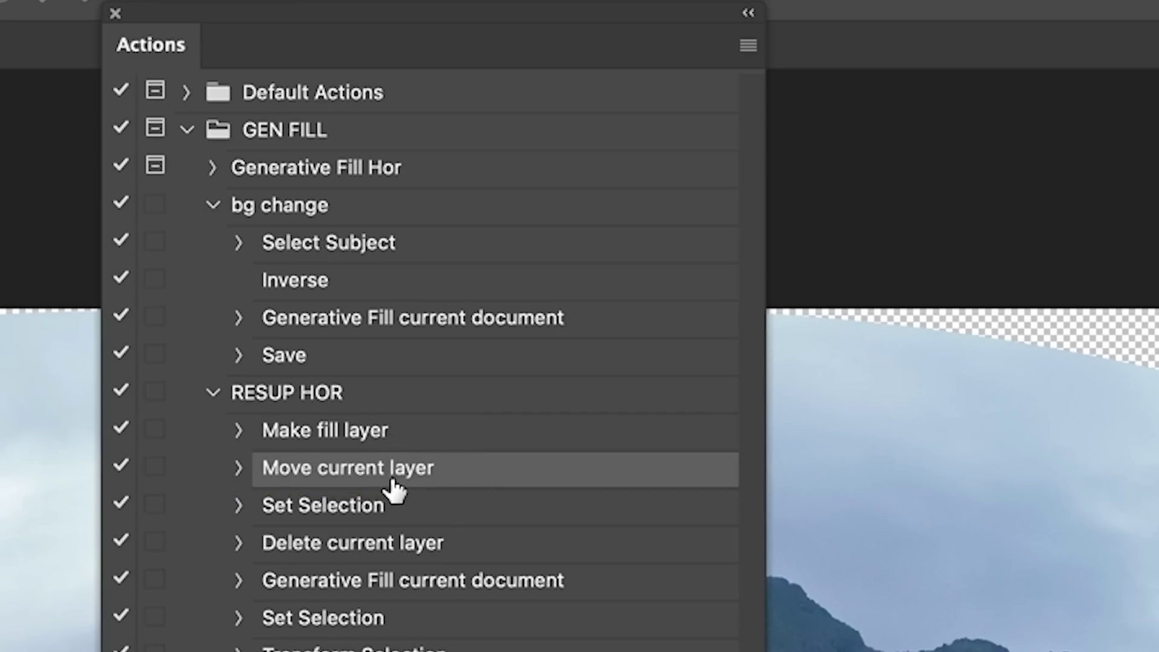
click(121, 467)
- Insert a stop reading 'move selection' with Allow Continue after Move current layer
click(749, 45)
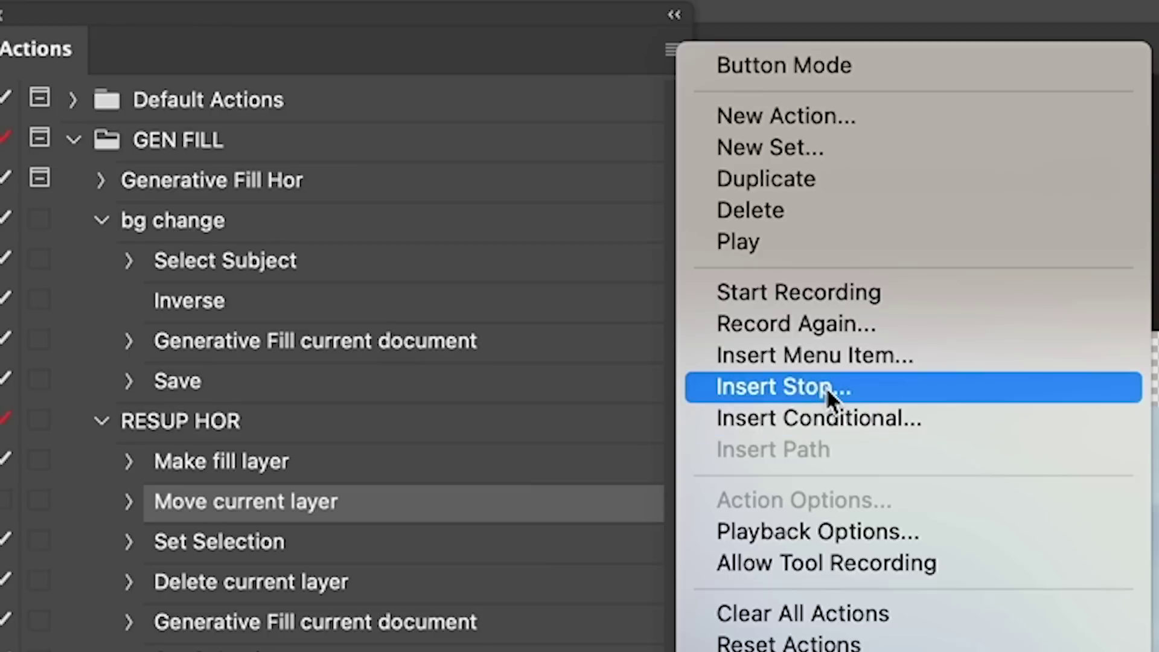
click(826, 387)
text(move selection)
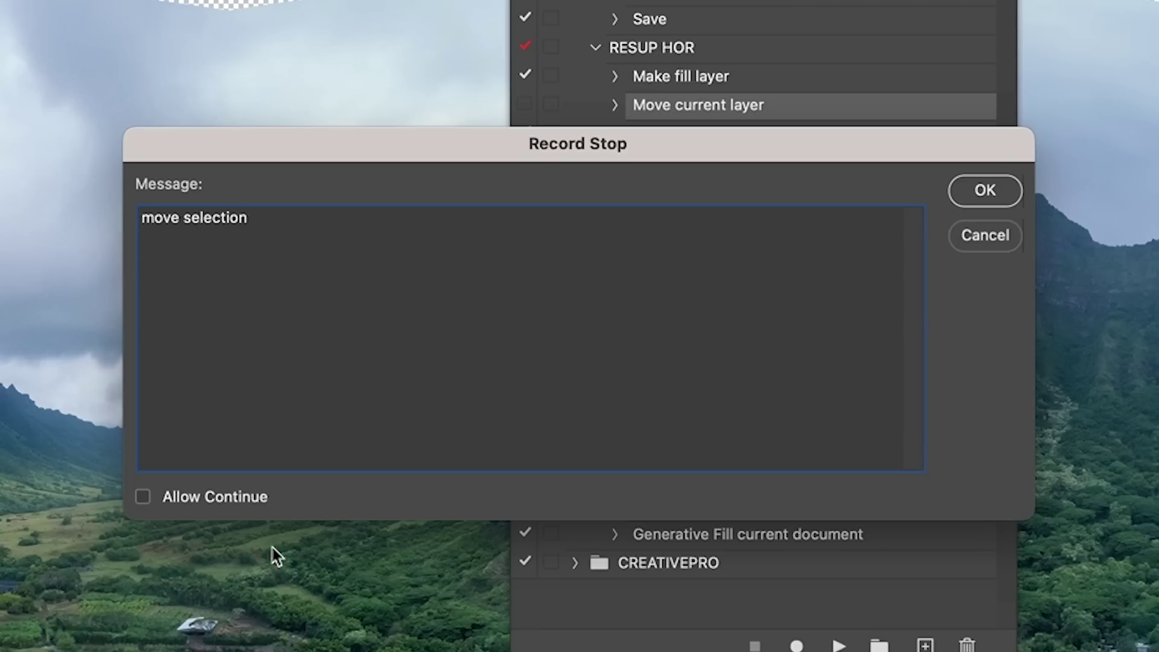
click(258, 495)
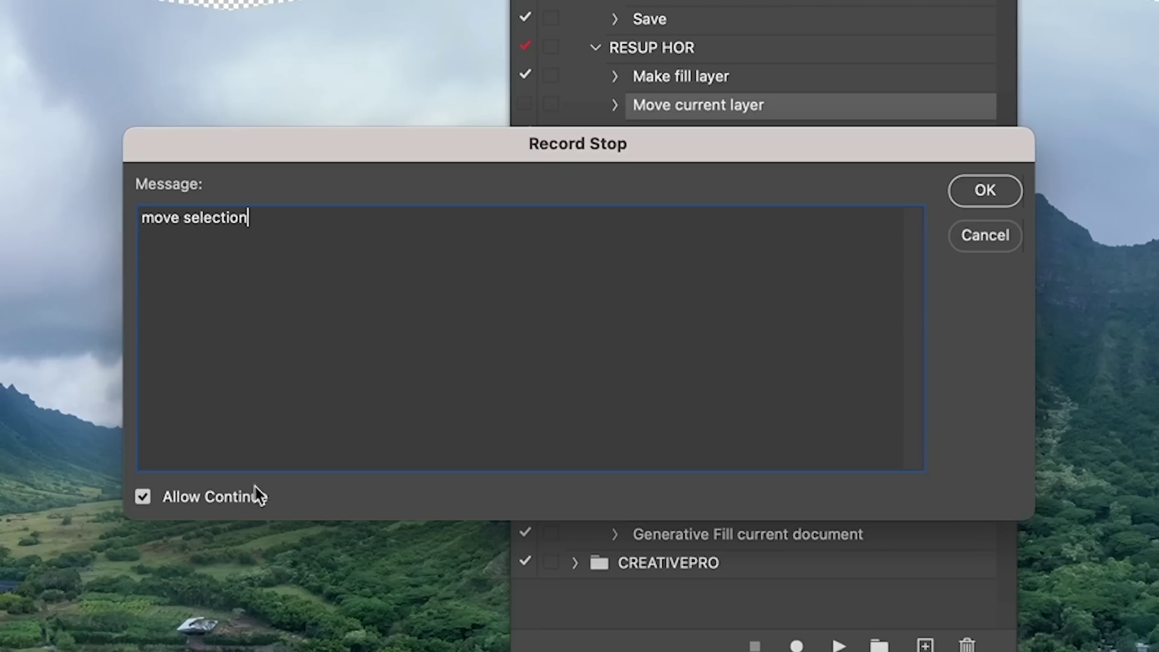
click(982, 192)
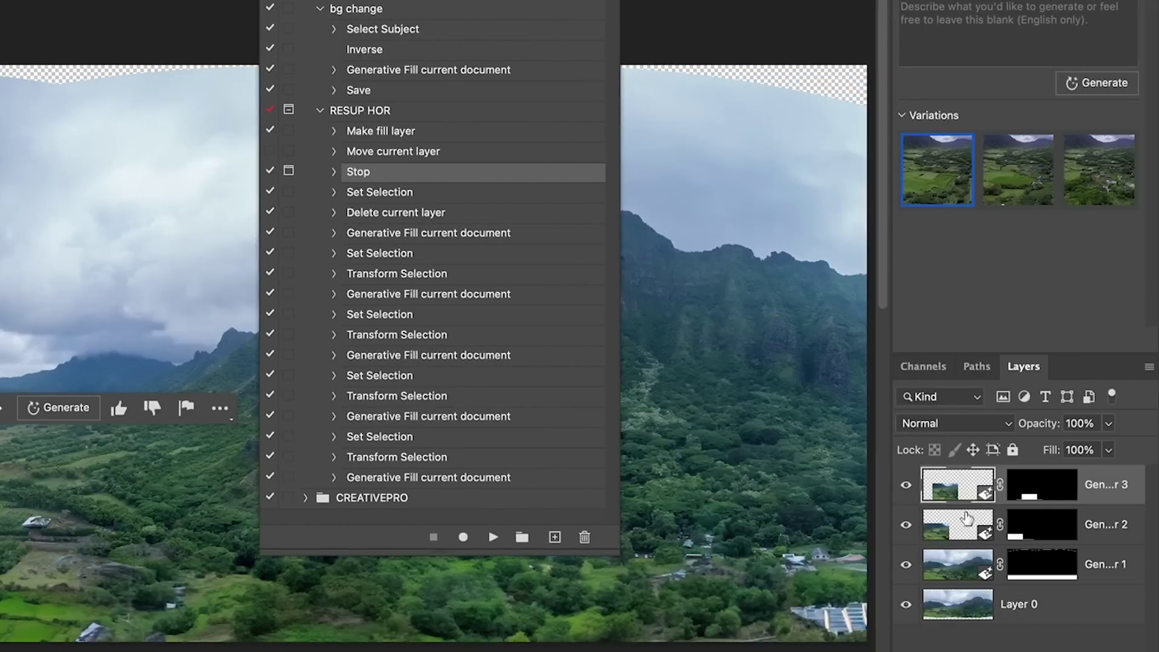
- Delete Generative Layers 2 and 3 so only Generative Layer 1 remains, then select the RESUP HOR action
click(966, 518)
shift+click(978, 486)
drag(978, 485, 1020, 625)
key(Delete)
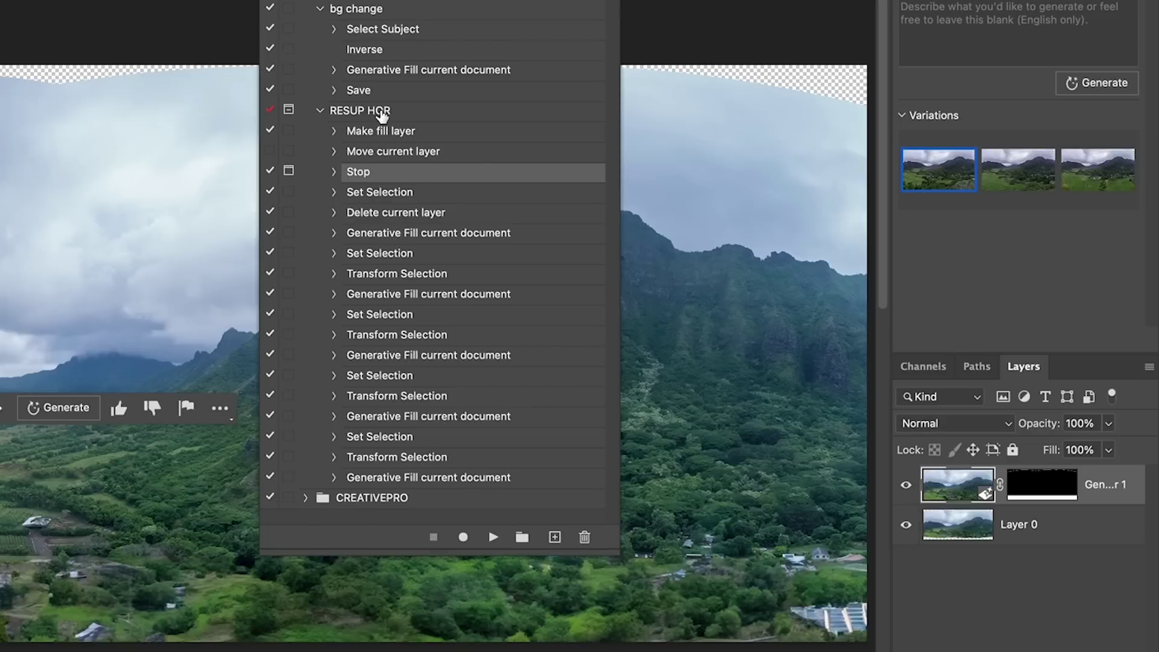
click(382, 114)
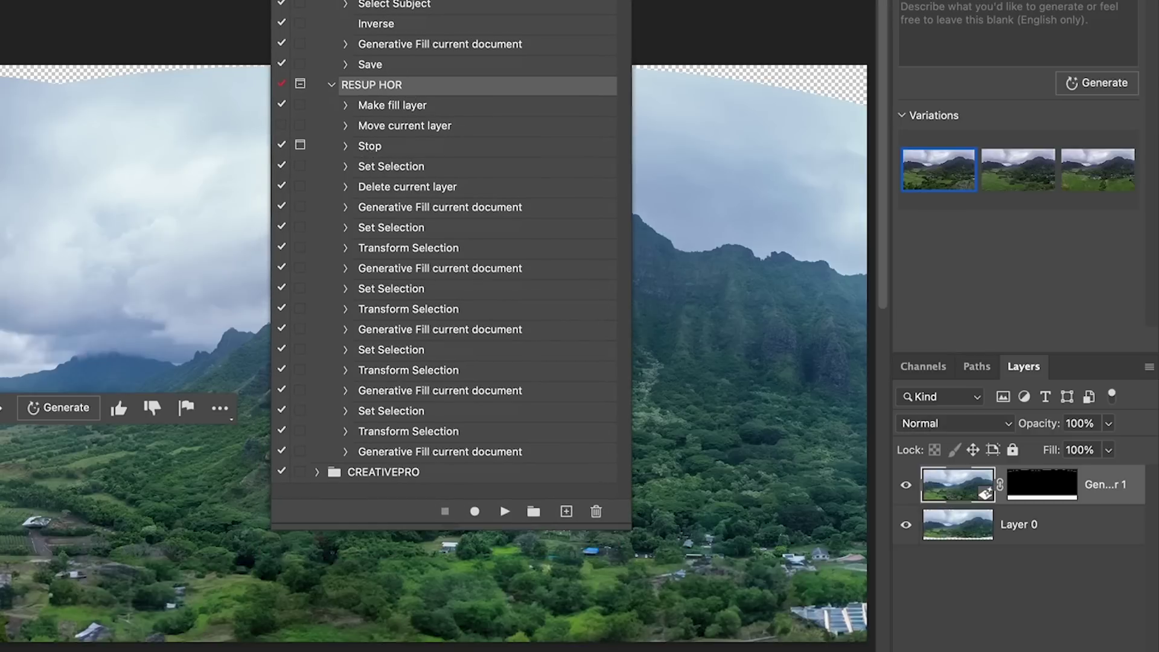
- Play RESUP HOR, halt at its stop message, and move the selection to the panorama's lower-left corner
click(505, 512)
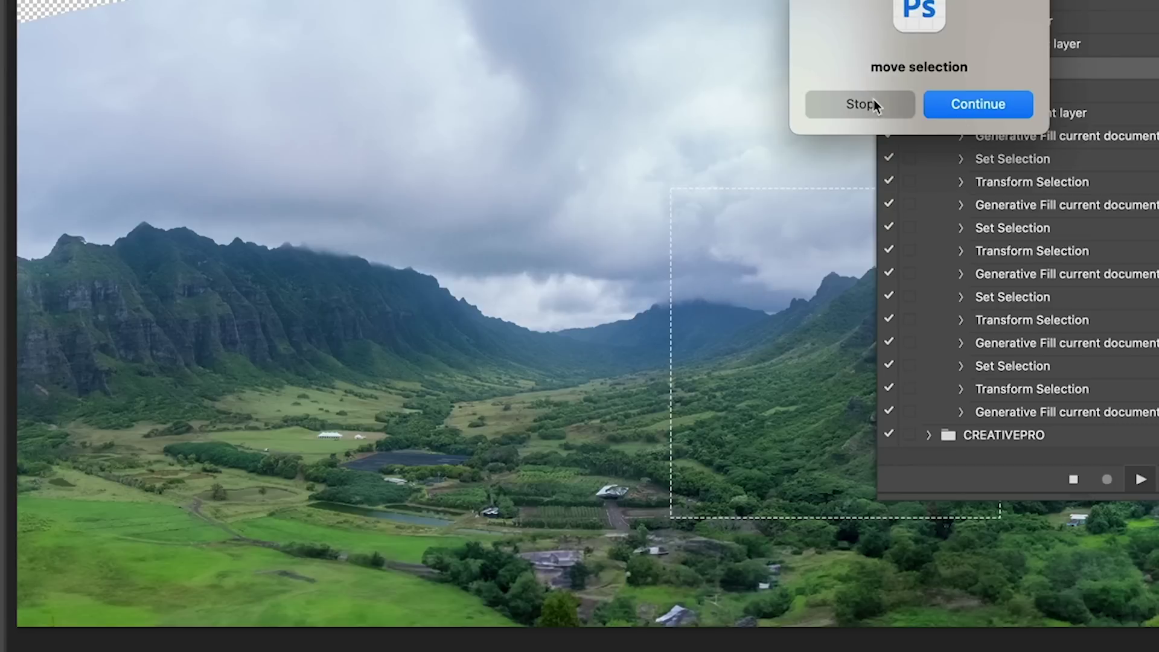
click(872, 107)
drag(836, 306, 181, 644)
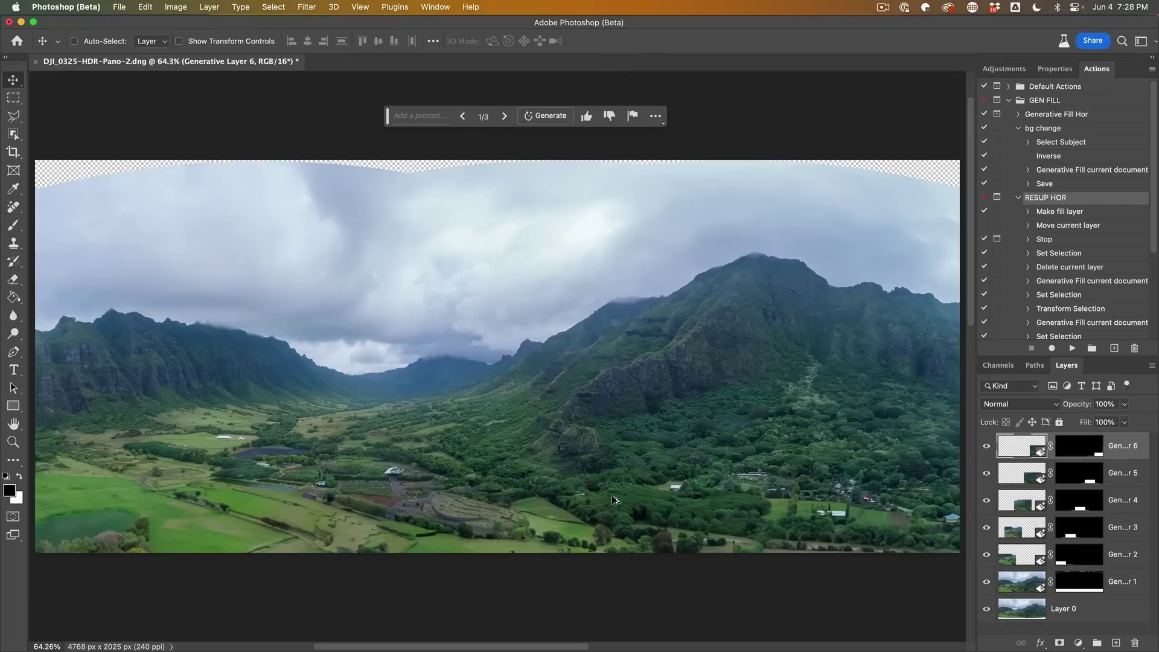
- Zoom in and pan to the generated farm terraces along the panorama's bottom edge
scroll(611, 495, up, 3)
drag(350, 513, 677, 295)
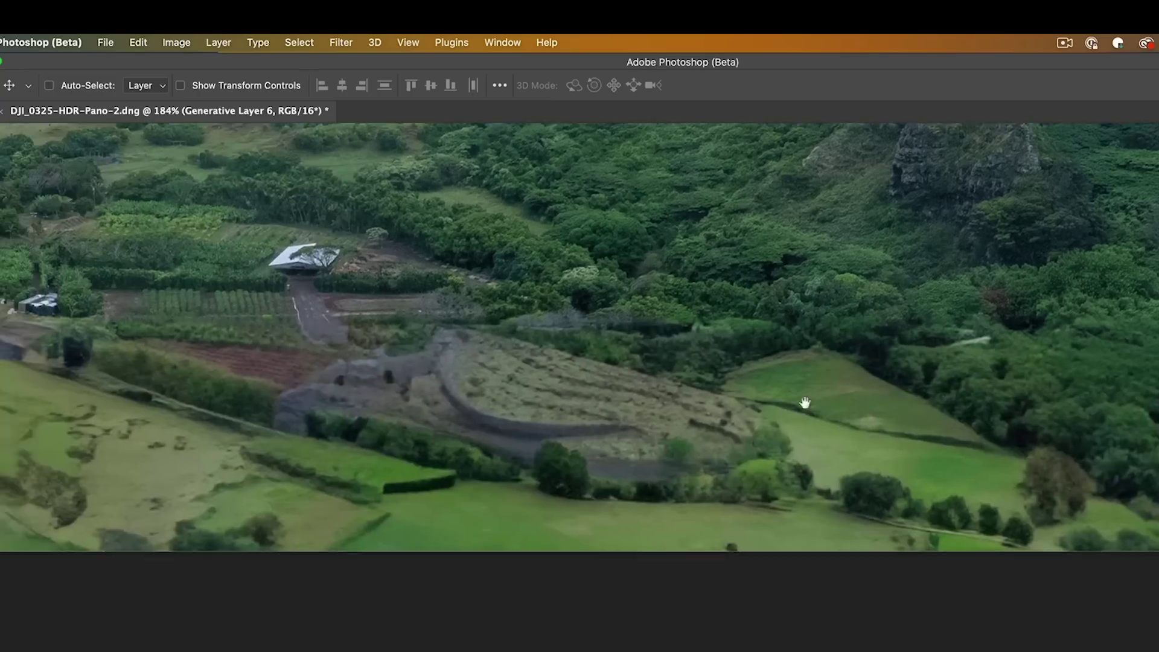